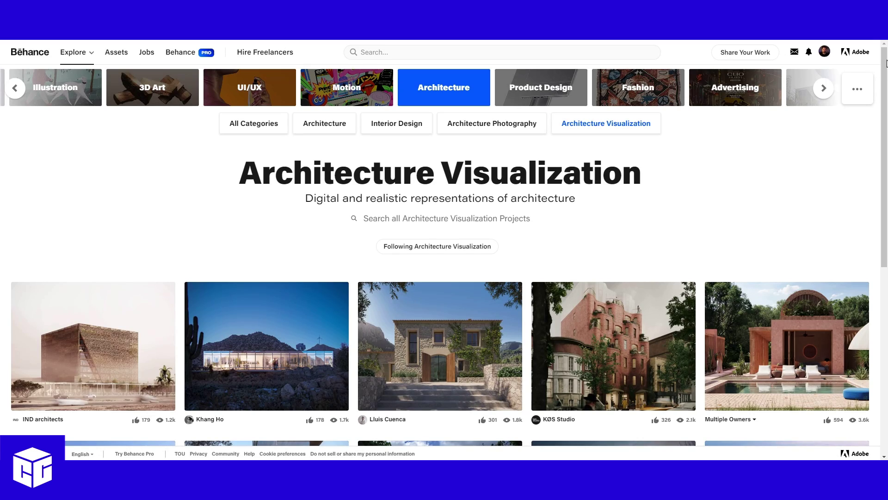
# - Scroll the profile's moodboards, open the Corporate moodboard and scroll through its reference images
pyautogui.moveTo(886, 63); pyautogui.dragTo(884, 169)
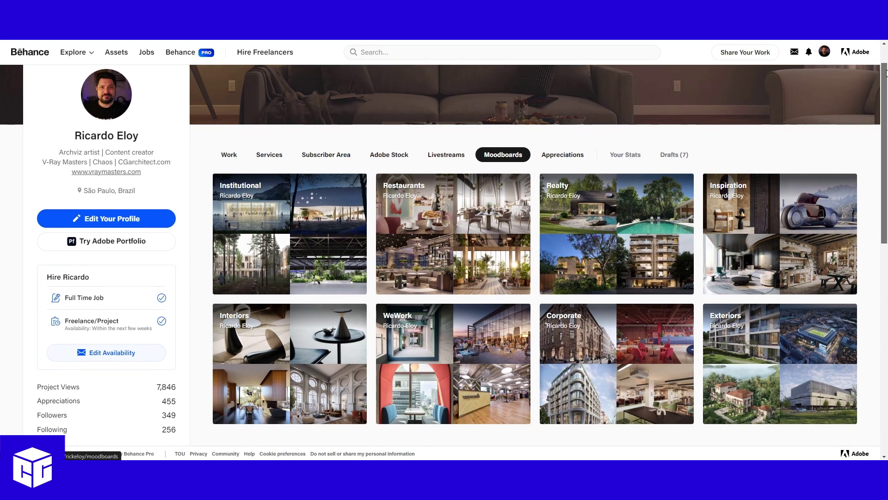
pyautogui.moveTo(887, 73); pyautogui.dragTo(886, 98)
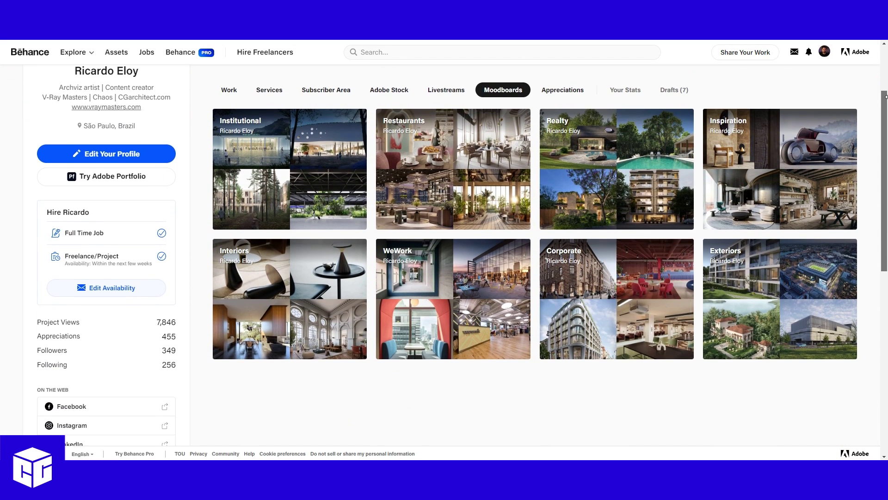
pyautogui.click(593, 281)
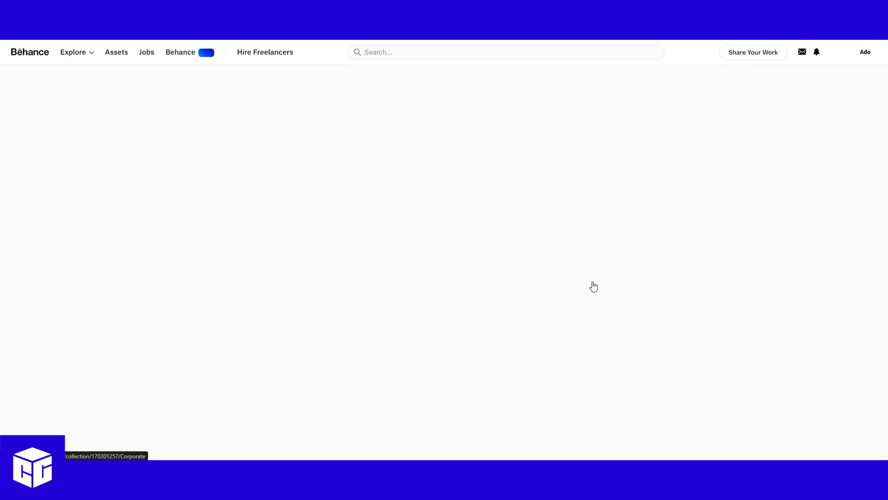
pyautogui.moveTo(886, 69); pyautogui.dragTo(884, 102)
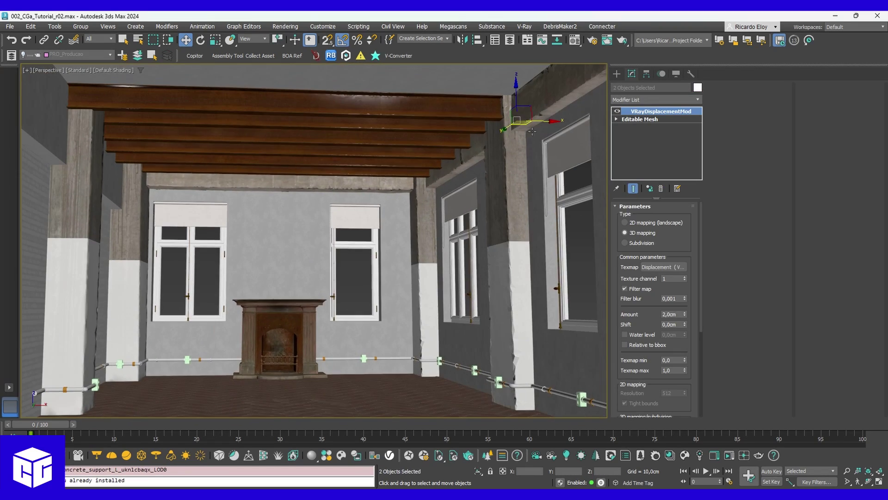
# - Copy the wall columns to the left beam and rotate the copy 180 degrees
pyautogui.moveTo(532, 131); pyautogui.dragTo(116, 122)
pyautogui.press('Return')
pyautogui.press('z')
pyautogui.press('e')
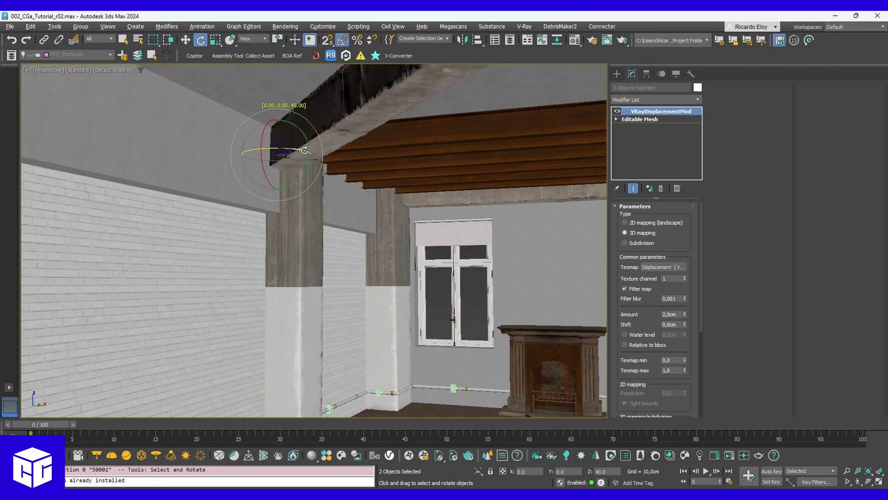
pyautogui.moveTo(306, 152); pyautogui.dragTo(368, 154)
pyautogui.keyDown('alt'); pyautogui.moveTo(283, 145); pyautogui.dragTo(379, 208, button='middle'); pyautogui.keyUp('alt')
# - Select a ceiling beam and the wall pipe, then view the floor from above with edged faces
pyautogui.press('r')
pyautogui.press('w')
pyautogui.click(495, 217)
pyautogui.moveTo(495, 218); pyautogui.dragTo(416, 185, button='middle')
pyautogui.click(398, 174)
pyautogui.click(243, 218)
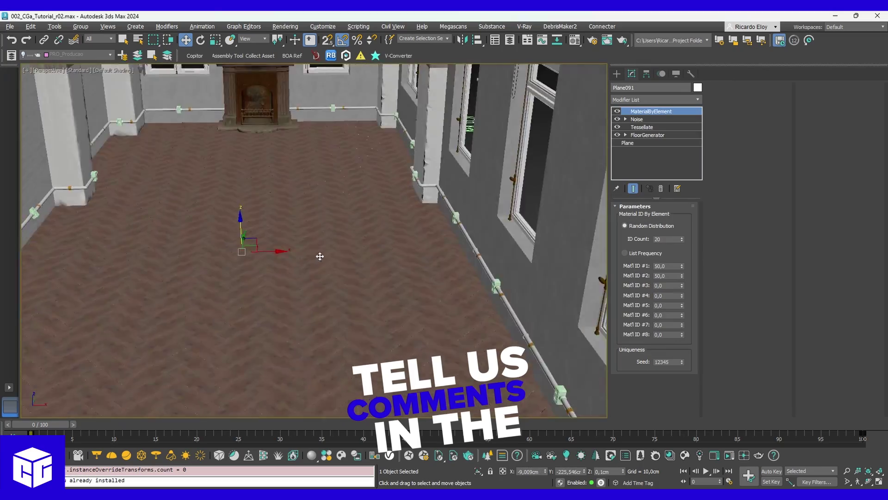
pyautogui.keyDown('alt'); pyautogui.moveTo(324, 250); pyautogui.dragTo(349, 278, button='middle'); pyautogui.keyUp('alt')
pyautogui.press('F4')
# - In FloorGenerator, try the straight-board and Chevron floor patterns, then choose Basket Weave
pyautogui.click(647, 134)
pyautogui.click(669, 221)
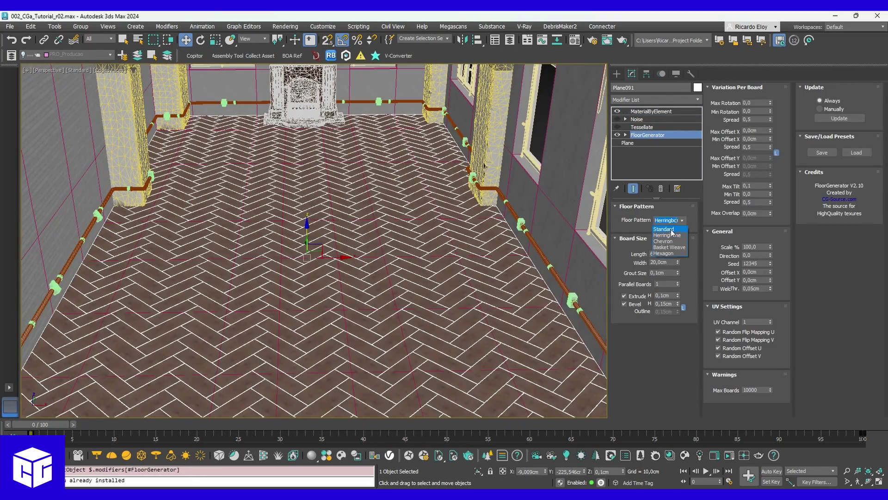
pyautogui.click(666, 233)
pyautogui.scroll(5, 297, 271)
pyautogui.click(669, 221)
pyautogui.click(666, 248)
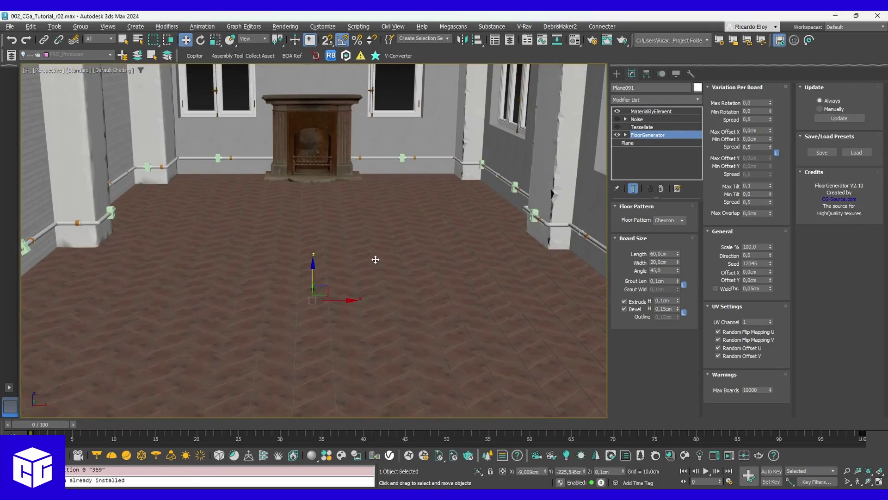
pyautogui.click(670, 220)
pyautogui.click(681, 228)
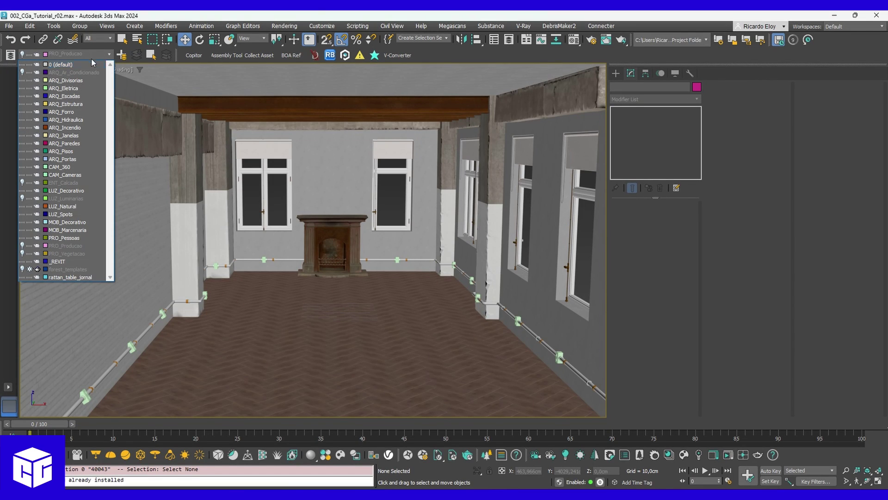
# - Unhide the ENT_Calcada street layer, then orbit and zoom to check the windows and fireplace wall
pyautogui.click(23, 184)
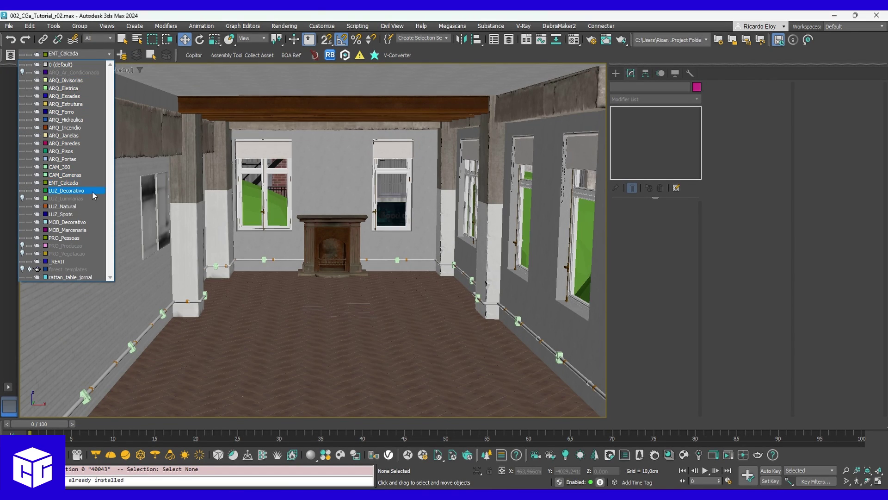
pyautogui.click(440, 226)
pyautogui.scroll(-10, 330, 245)
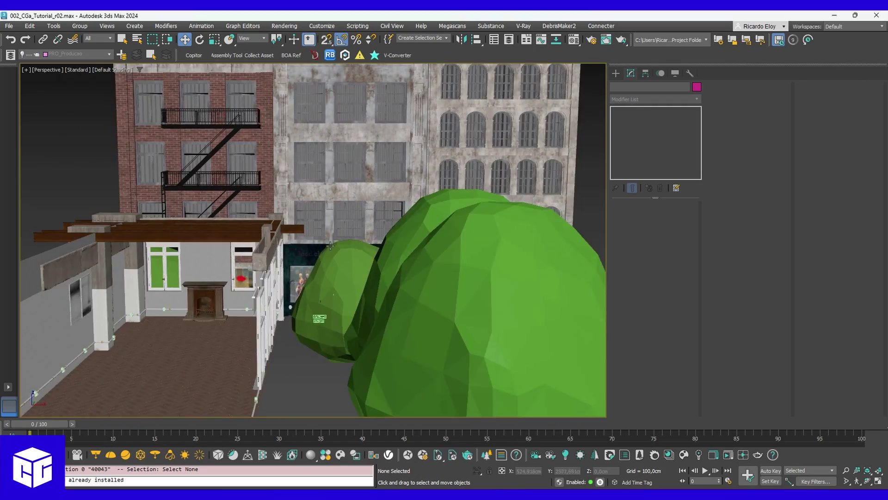
pyautogui.keyDown('alt'); pyautogui.moveTo(331, 245); pyautogui.dragTo(343, 244, button='middle'); pyautogui.keyUp('alt')
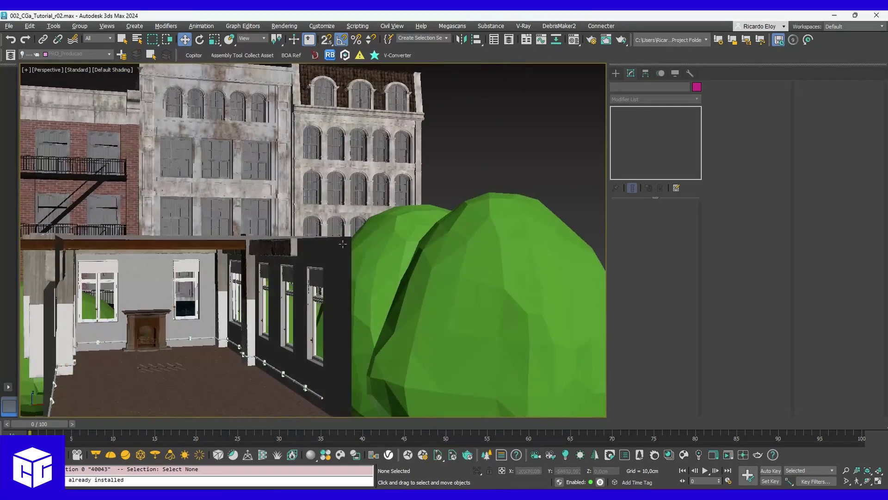
pyautogui.scroll(10, 342, 244)
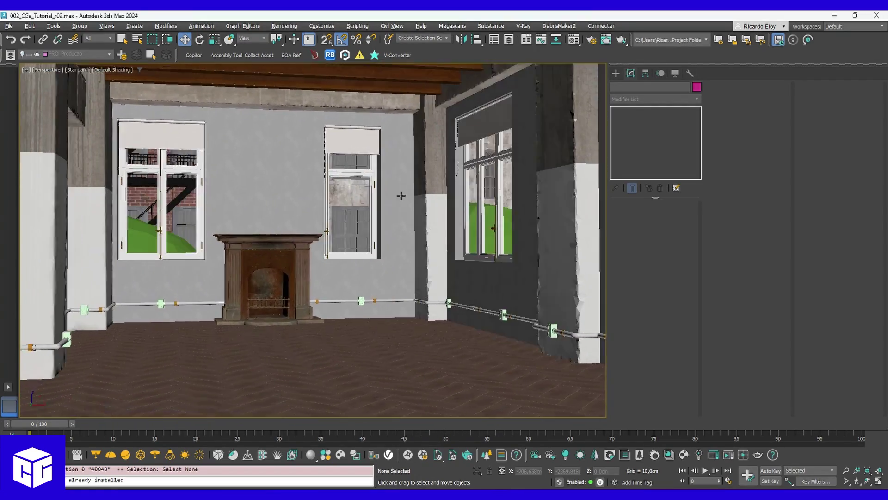
pyautogui.moveTo(401, 196); pyautogui.dragTo(253, 188, button='middle')
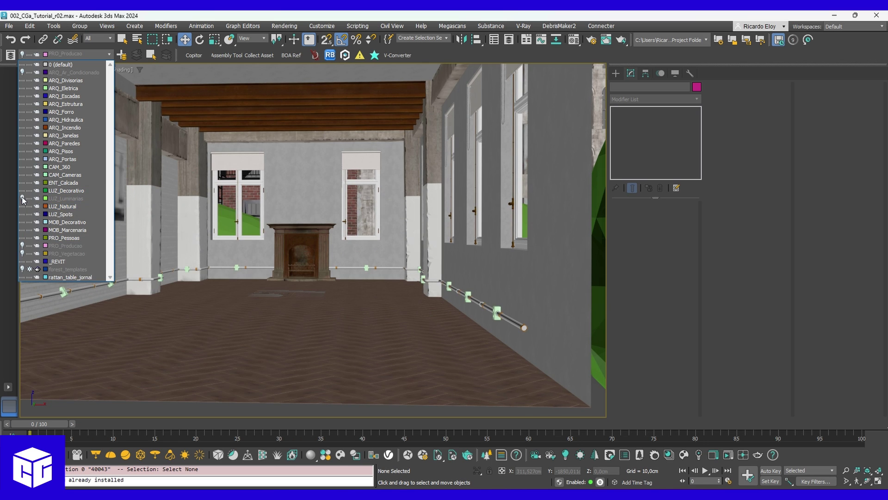
pyautogui.keyDown('alt'); pyautogui.moveTo(326, 169); pyautogui.dragTo(358, 182, button='middle'); pyautogui.keyUp('alt')
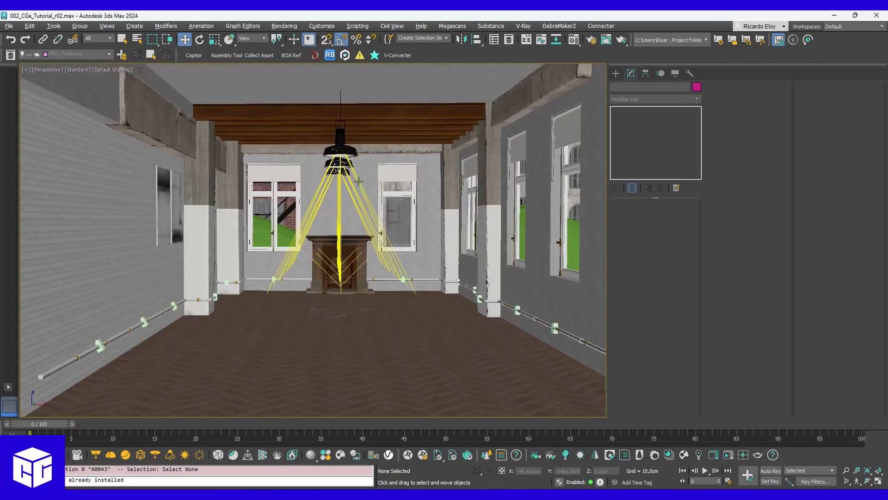
pyautogui.scroll(10, 358, 181)
pyautogui.scroll(-10, 360, 224)
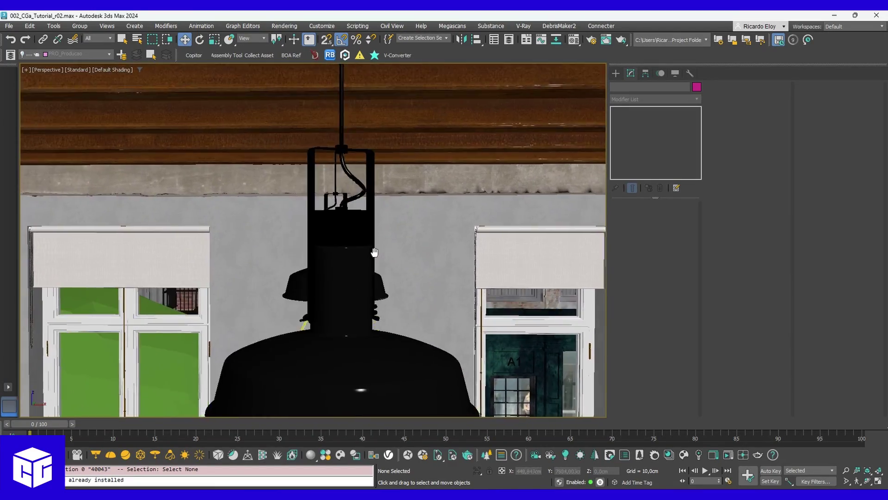
pyautogui.scroll(-5, 399, 240)
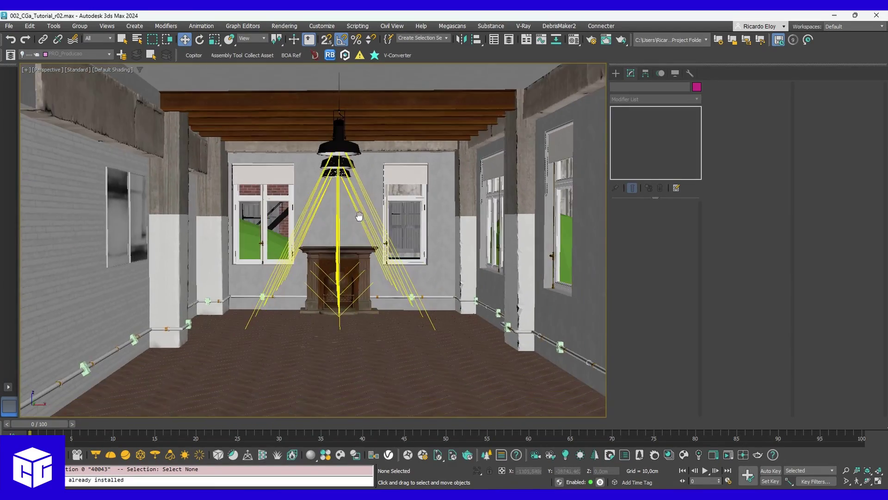
pyautogui.scroll(5, 472, 251)
pyautogui.scroll(-2, 472, 252)
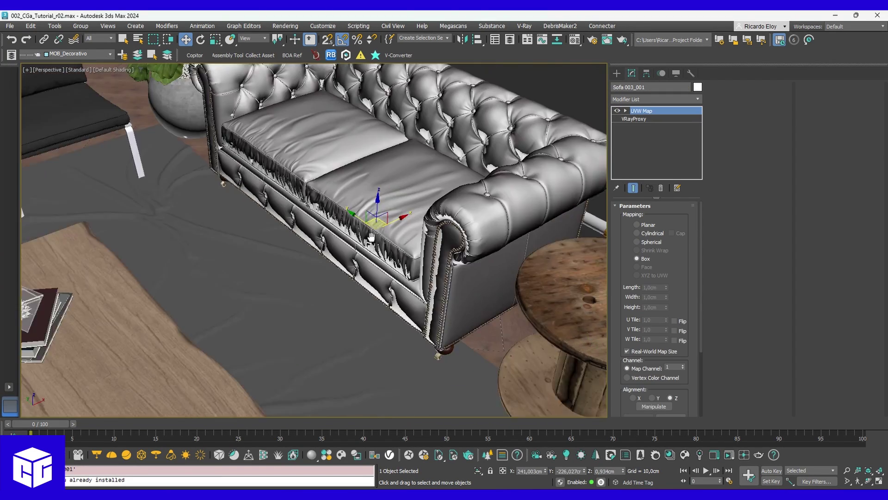
pyautogui.scroll(-4, 406, 262)
pyautogui.press('e')
pyautogui.click(228, 232)
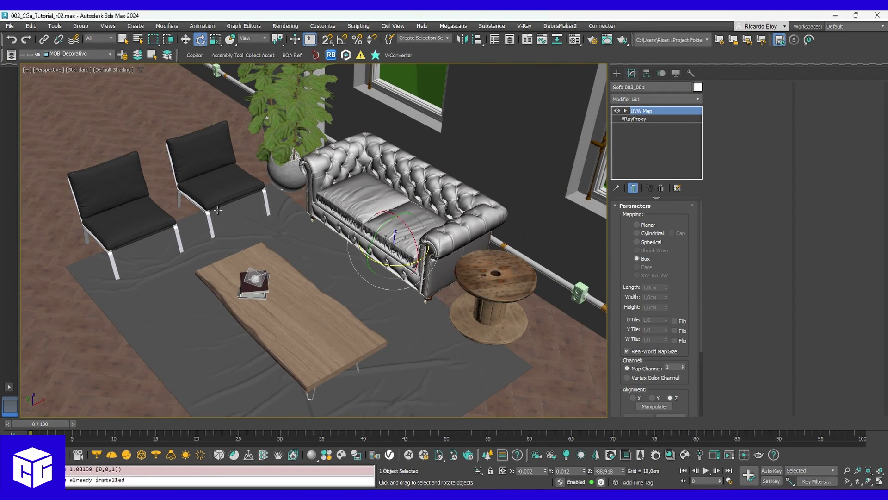
pyautogui.click(131, 230)
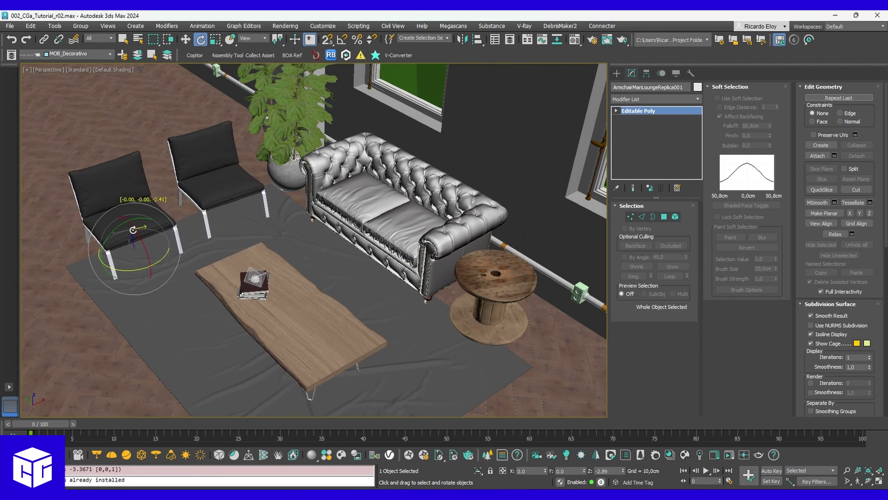
pyautogui.click(312, 326)
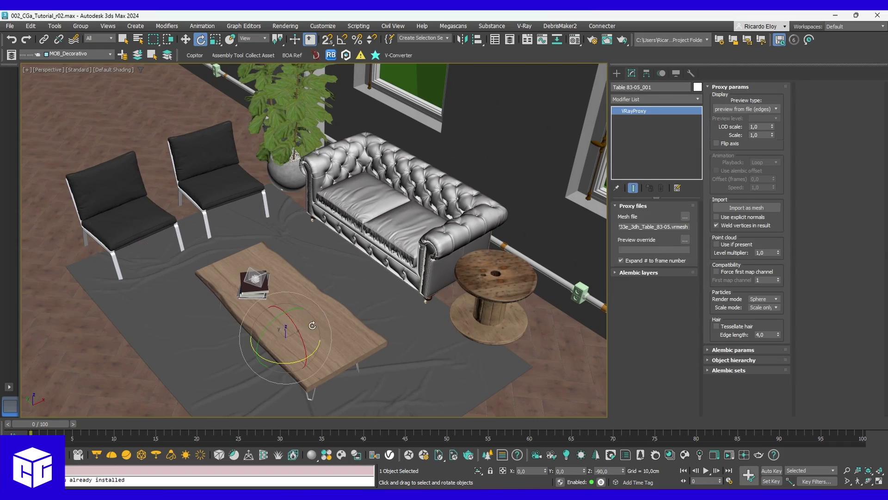
pyautogui.click(434, 335)
pyautogui.keyDown('alt'); pyautogui.moveTo(431, 335); pyautogui.dragTo(313, 241, button='middle'); pyautogui.keyUp('alt')
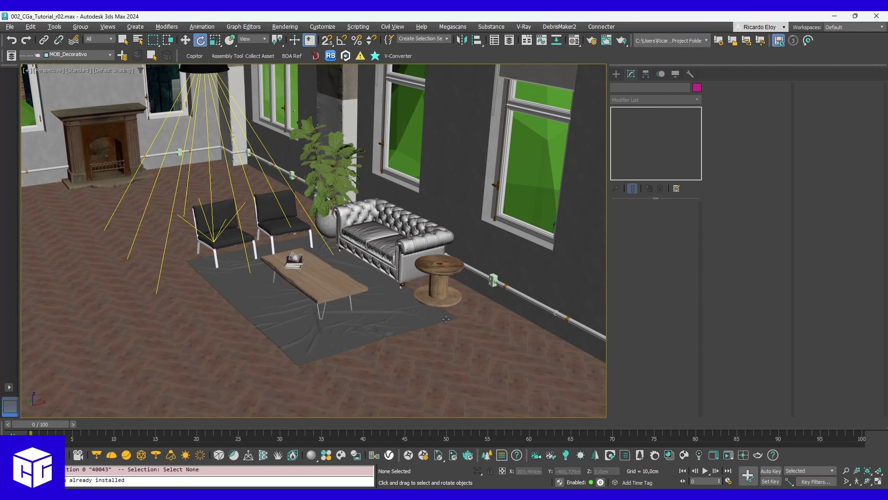
# - Open Chaos Cosmos, go to 3D Models filtered to Furniture, and scroll the results
pyautogui.click(341, 457)
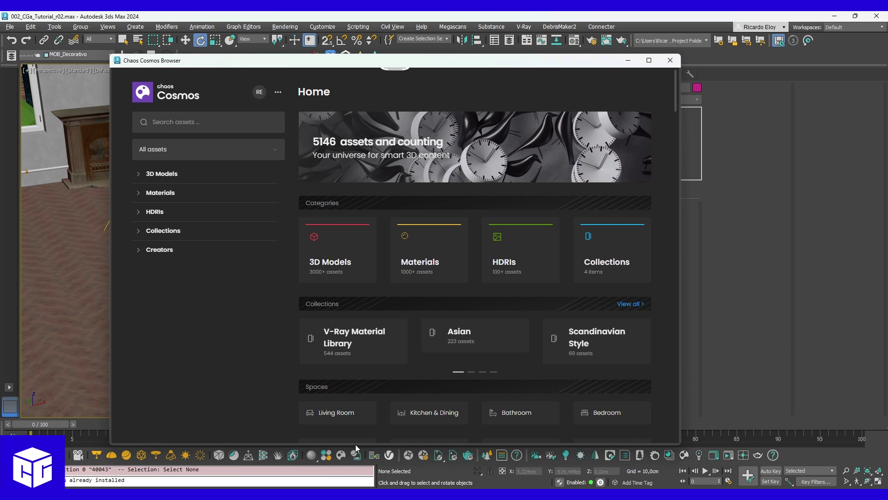
pyautogui.click(337, 258)
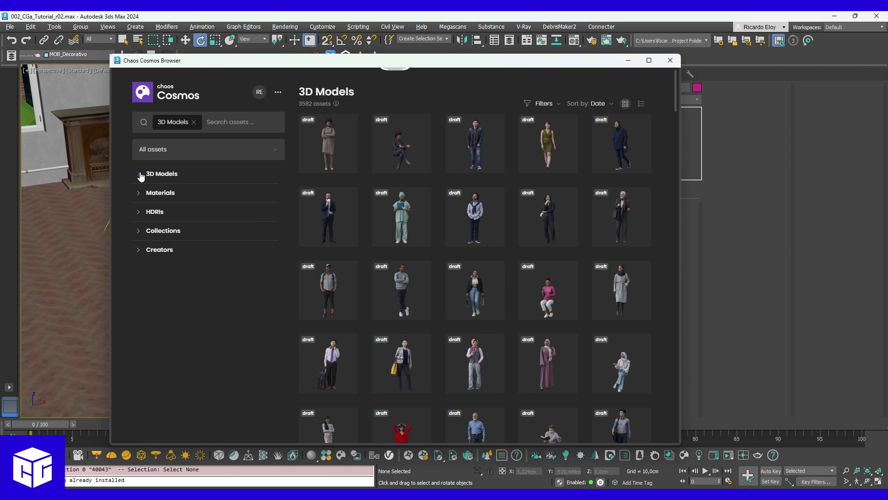
pyautogui.click(178, 191)
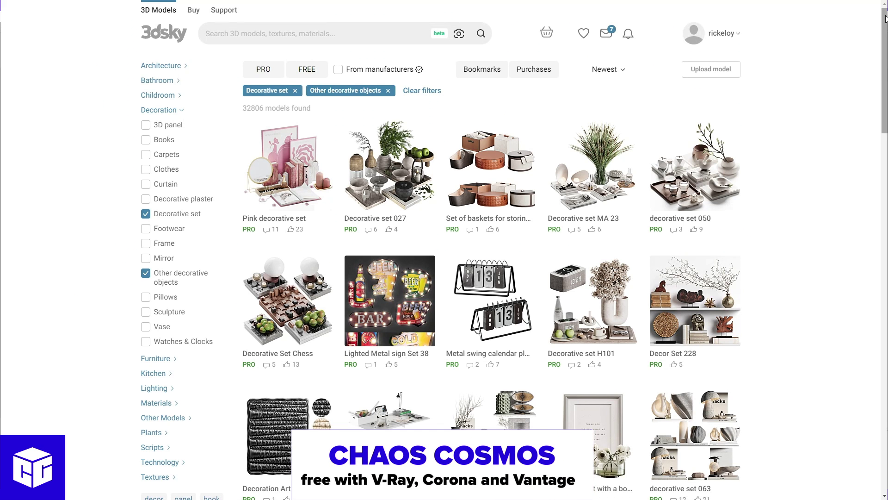
pyautogui.moveTo(879, 19); pyautogui.dragTo(880, 312)
# - Scroll down the Poliigon homepage to the 'Get inspired' community render grid
pyautogui.scroll(-7, 752, 193)
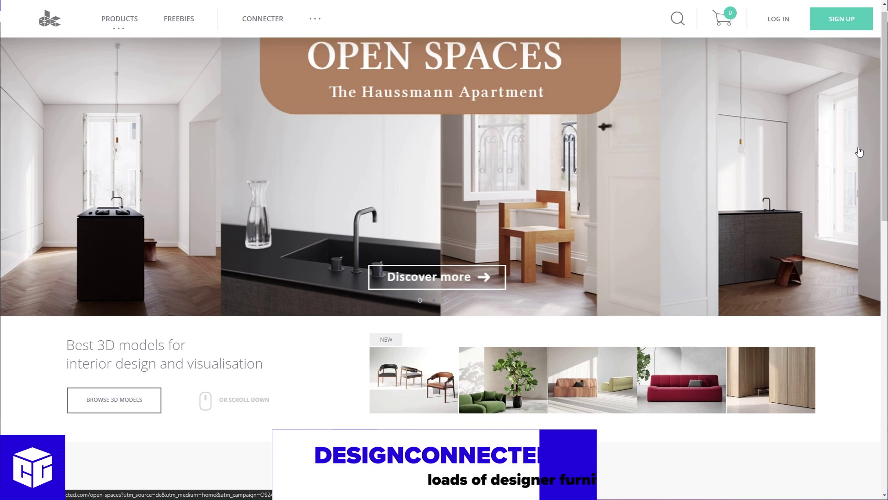
pyautogui.scroll(-10, 861, 153)
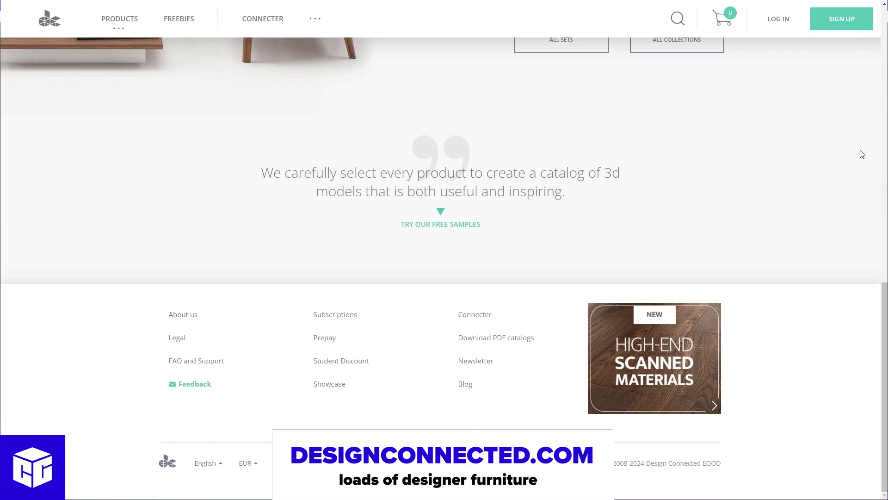
pyautogui.scroll(20, 862, 153)
pyautogui.scroll(-7, 850, 157)
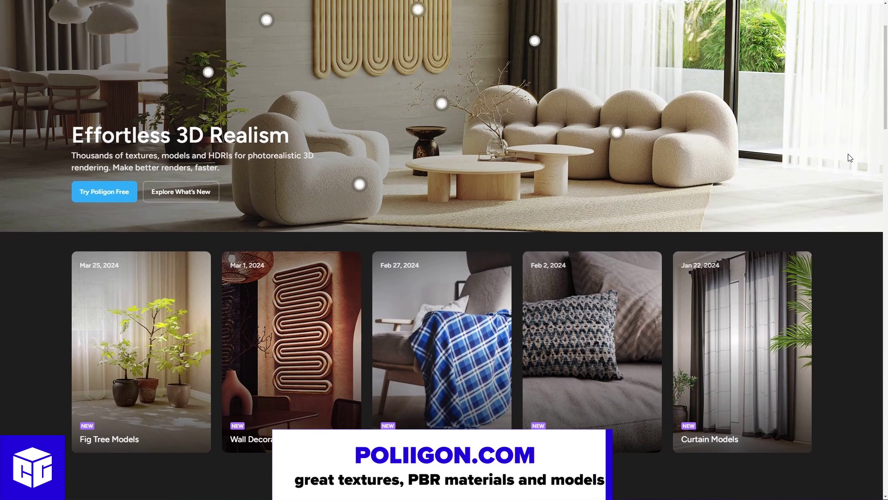
pyautogui.scroll(-6, 849, 158)
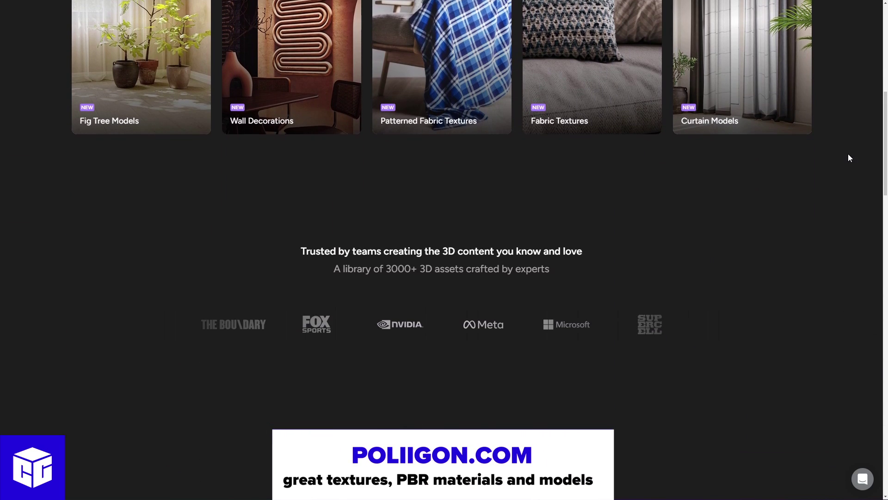
pyautogui.scroll(-7, 848, 157)
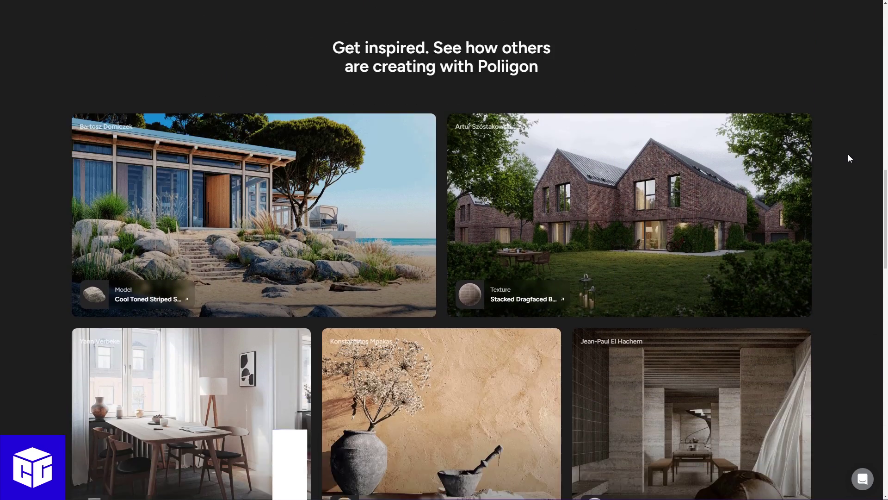
pyautogui.scroll(-4, 848, 154)
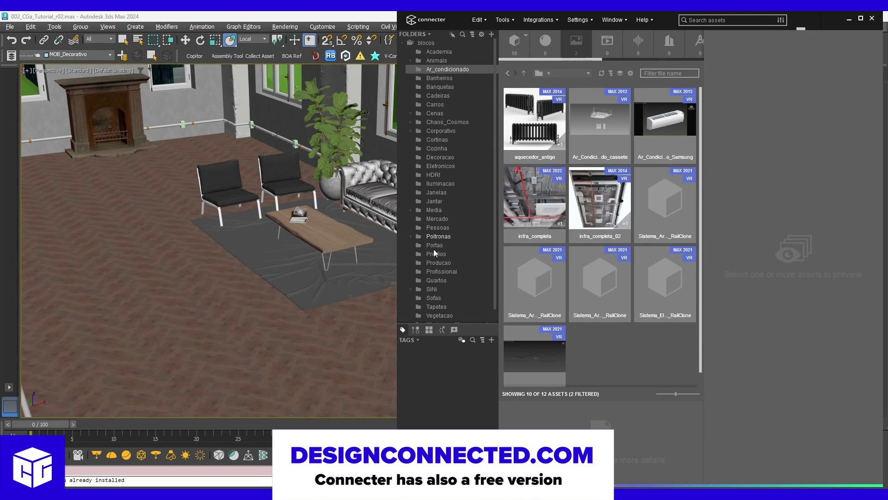
# - Drop aquecedor_antigo into the viewport and merge it as a proxy with auto-renamed materials
pyautogui.moveTo(535, 125); pyautogui.dragTo(199, 264)
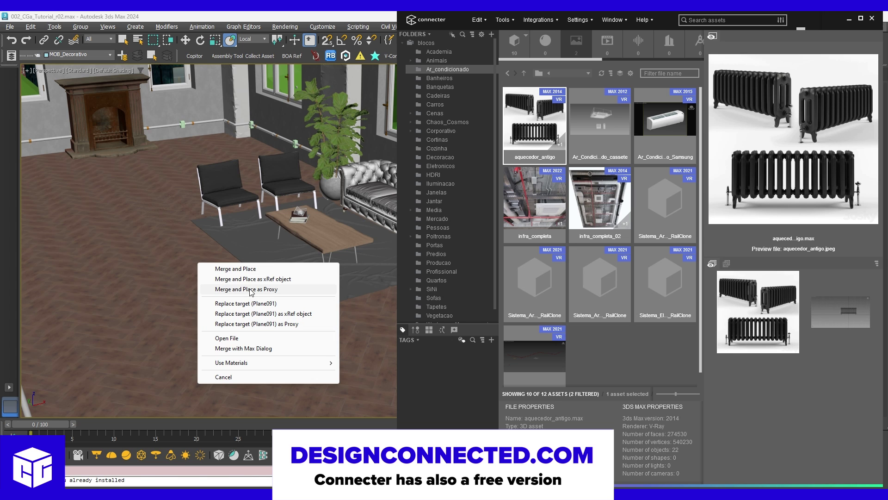
pyautogui.click(249, 289)
pyautogui.click(386, 289)
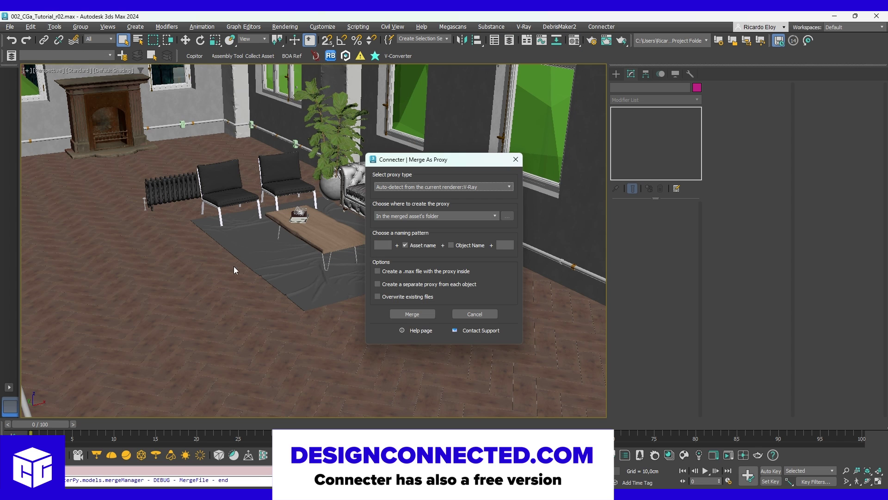
pyautogui.click(419, 313)
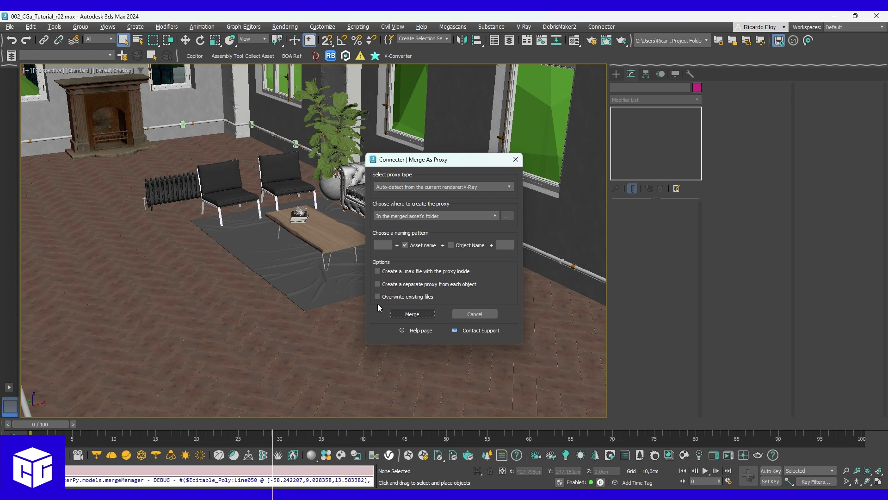
pyautogui.click(412, 314)
# - Set the radiator proxy's preview type to show its whole mesh
pyautogui.scroll(6, 291, 276)
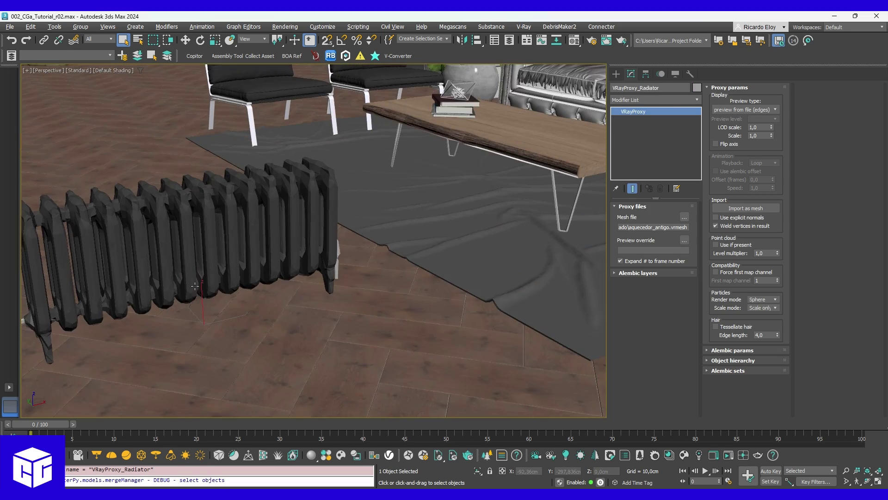
pyautogui.keyDown('alt'); pyautogui.moveTo(272, 260); pyautogui.dragTo(278, 232, button='middle'); pyautogui.keyUp('alt')
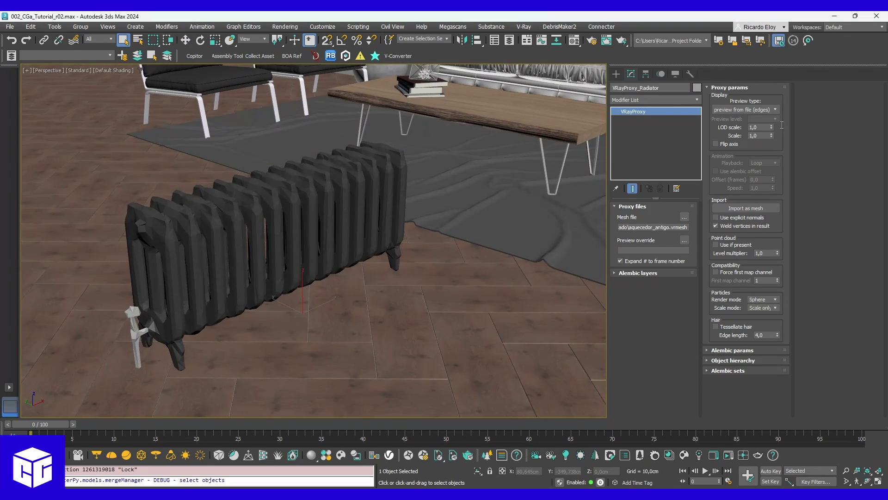
pyautogui.click(744, 110)
pyautogui.click(741, 150)
# - Scroll the Connecter Suite homepage down to the Feedback and Version Control sections
pyautogui.scroll(-15, 856, 232)
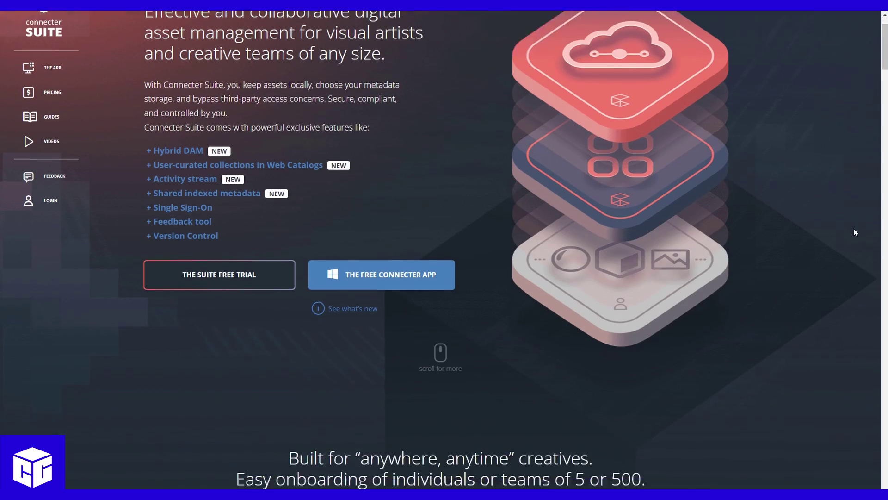
pyautogui.scroll(-20, 855, 228)
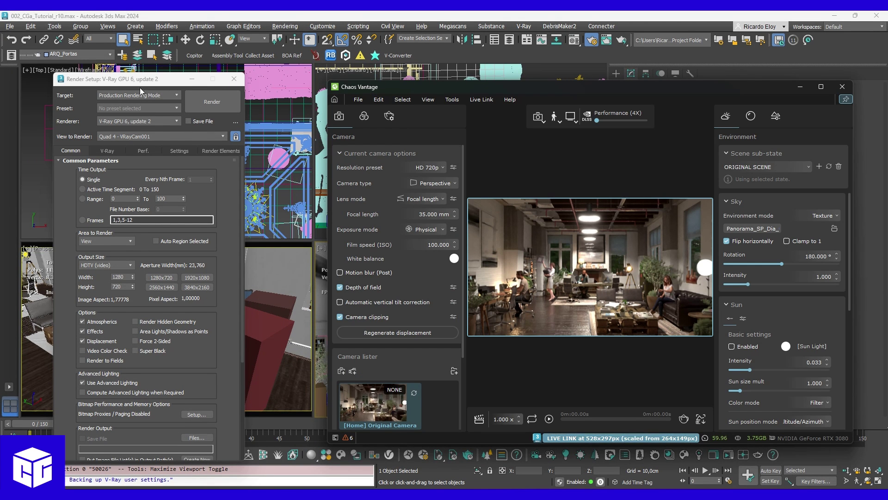
# - Close Render Setup, then lower Vantage sun intensity to 0.100 and swing azimuth to about 90.8°
pyautogui.moveTo(141, 89); pyautogui.dragTo(136, 85)
pyautogui.click(229, 77)
pyautogui.moveTo(465, 87); pyautogui.dragTo(326, 78)
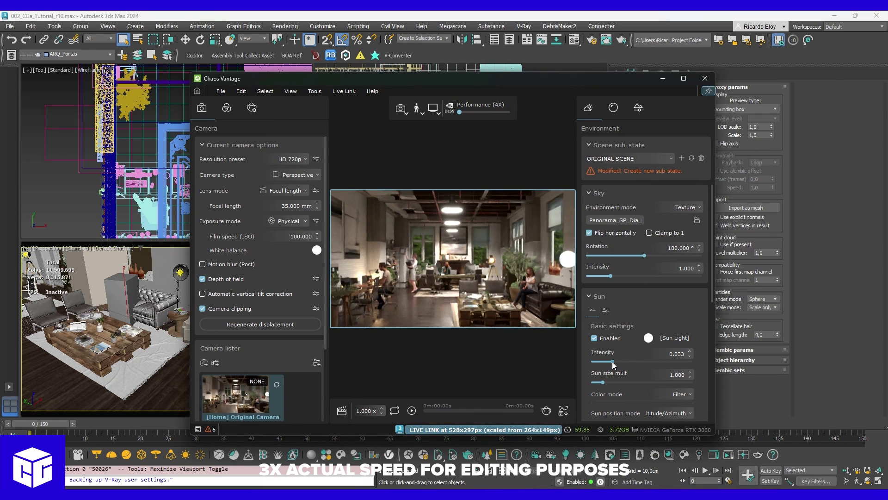
pyautogui.moveTo(633, 359); pyautogui.dragTo(603, 387)
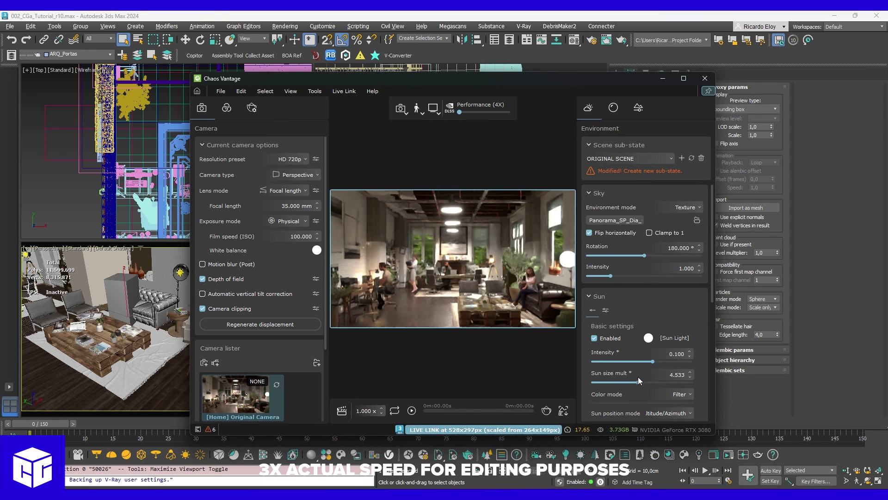
pyautogui.scroll(-3, 638, 377)
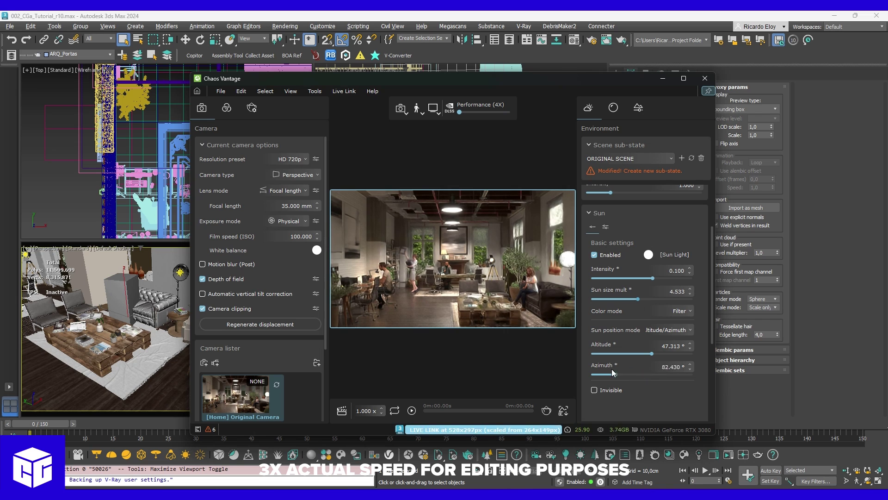
pyautogui.moveTo(611, 373); pyautogui.dragTo(619, 373)
# - With a lights-only selection filter, switch off the pendant VRayLight in 3ds Max
pyautogui.moveTo(430, 78); pyautogui.dragTo(117, 90)
pyautogui.click(111, 38)
pyautogui.click(95, 71)
pyautogui.click(471, 280)
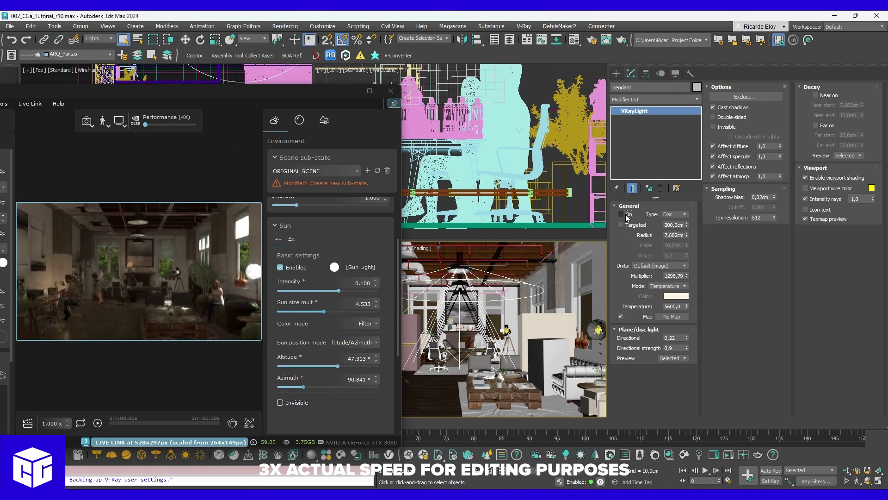
pyautogui.click(621, 214)
pyautogui.click(598, 329)
# - Raise the Vantage sun intensity to 0.128 and lower its altitude to about 28°
pyautogui.moveTo(246, 97); pyautogui.dragTo(531, 103)
pyautogui.moveTo(624, 293); pyautogui.dragTo(641, 293)
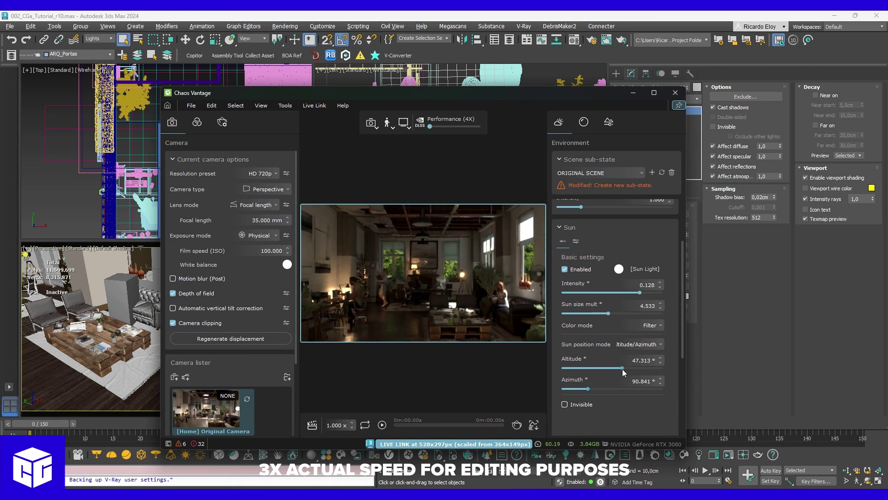
pyautogui.moveTo(605, 368); pyautogui.dragTo(578, 388)
# - In Color corrections, raise the exposure bias and turn on filmic tonemapping
pyautogui.click(286, 236)
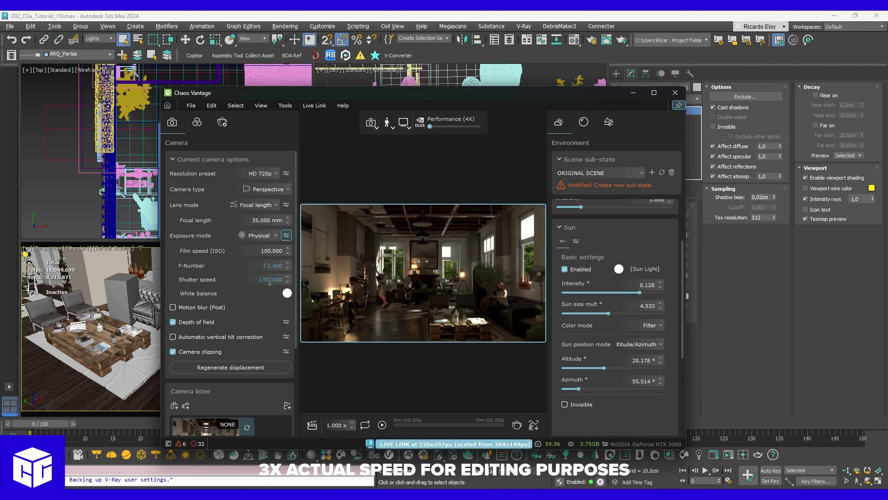
pyautogui.click(197, 122)
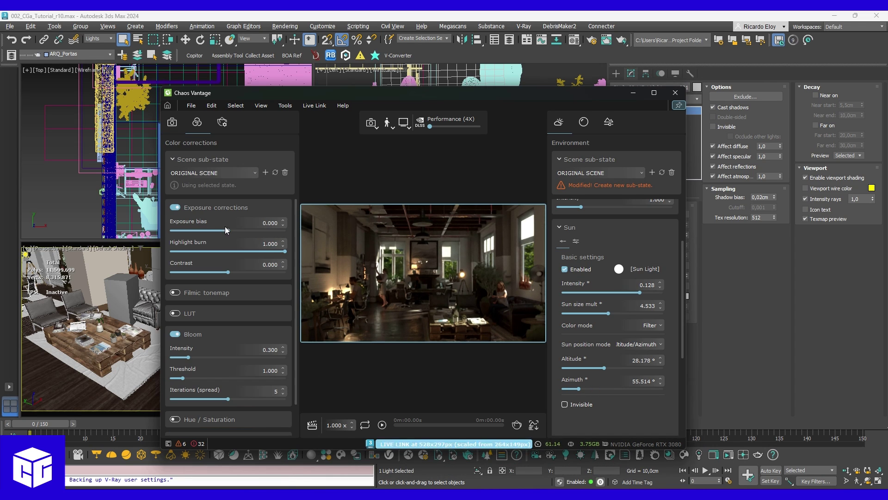
pyautogui.moveTo(226, 230)
pyautogui.mouseDown()
pyautogui.moveTo(248, 230)
pyautogui.moveTo(204, 252)
pyautogui.mouseUp()
pyautogui.click(175, 293)
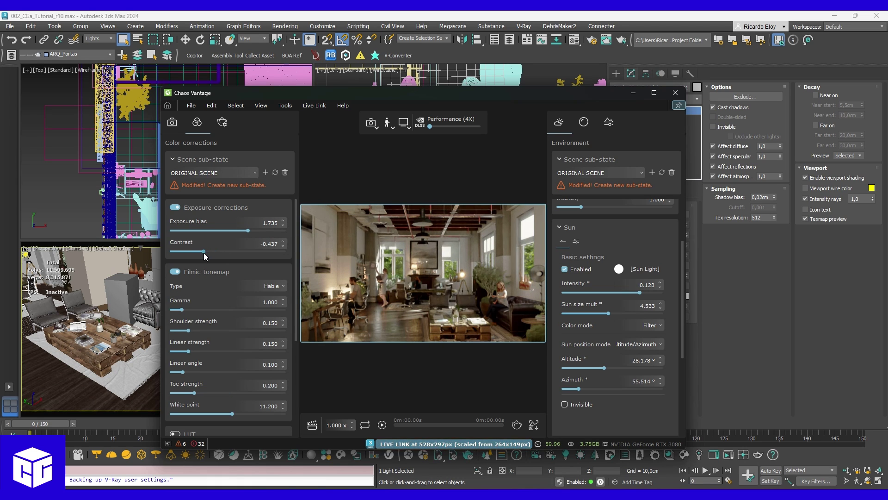
# - Set exposure bias to 1.286, enable Hue/Saturation, and maximize the Vantage window
pyautogui.click(175, 124)
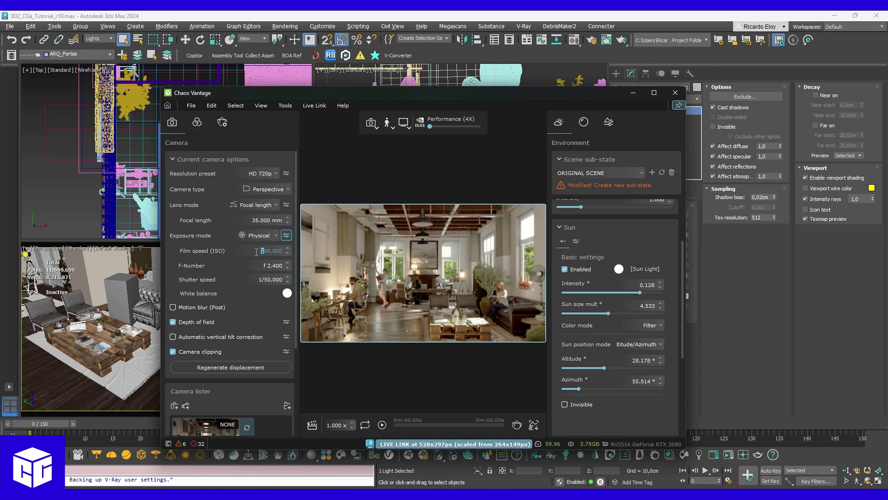
pyautogui.click(197, 122)
pyautogui.moveTo(248, 229); pyautogui.dragTo(243, 231)
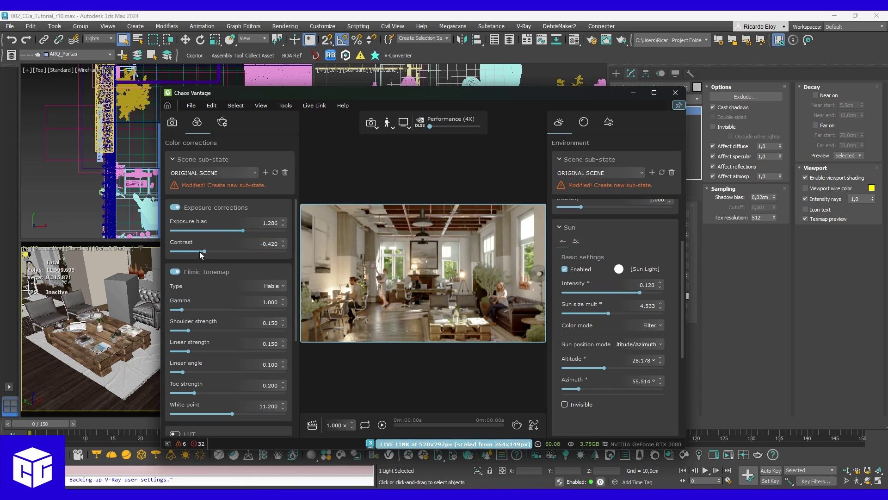
pyautogui.scroll(-5, 213, 278)
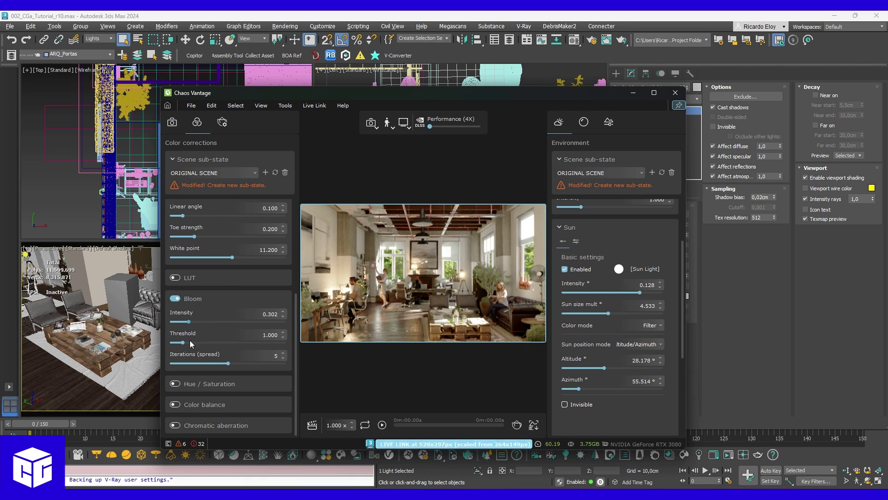
pyautogui.click(213, 383)
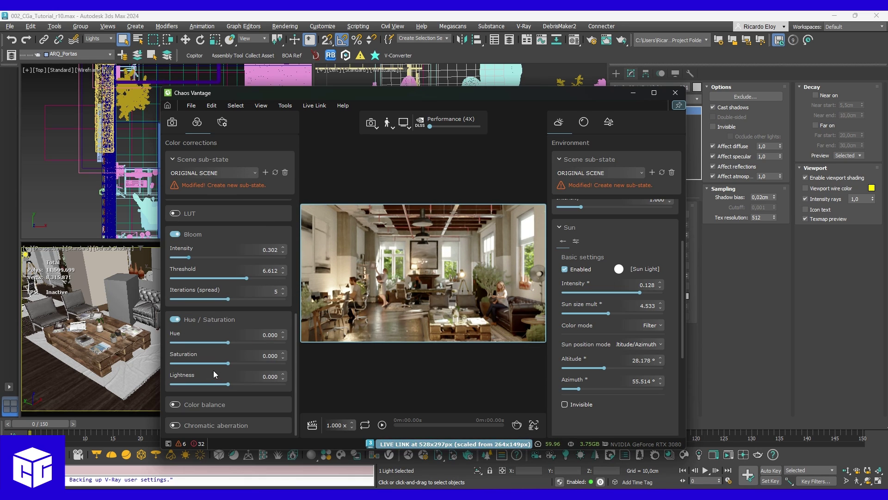
pyautogui.click(654, 93)
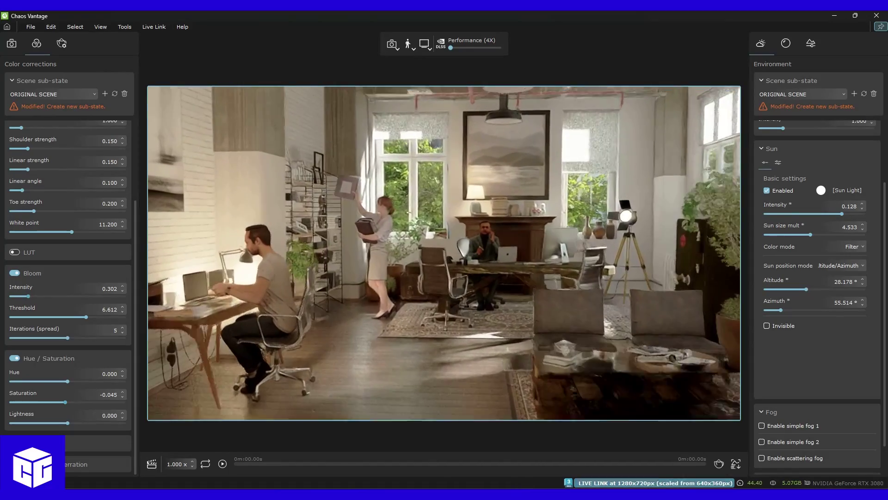
# - Enable scattering fog with max opacity 0.097 and a shortened fog distance
pyautogui.click(11, 43)
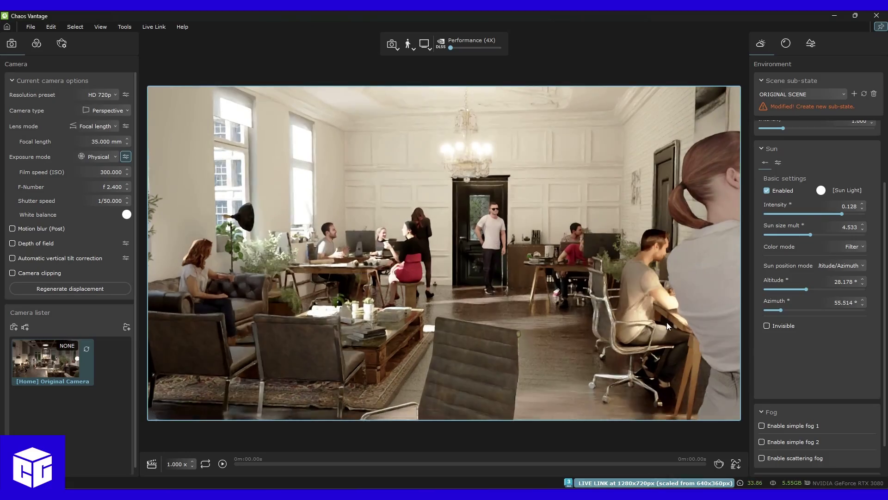
pyautogui.scroll(-2, 821, 365)
pyautogui.click(781, 419)
pyautogui.scroll(-5, 813, 367)
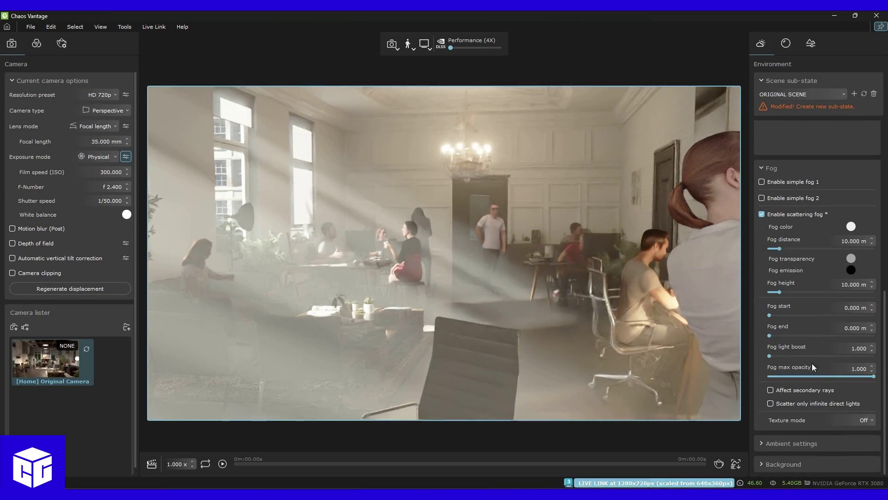
pyautogui.moveTo(780, 248); pyautogui.dragTo(846, 248)
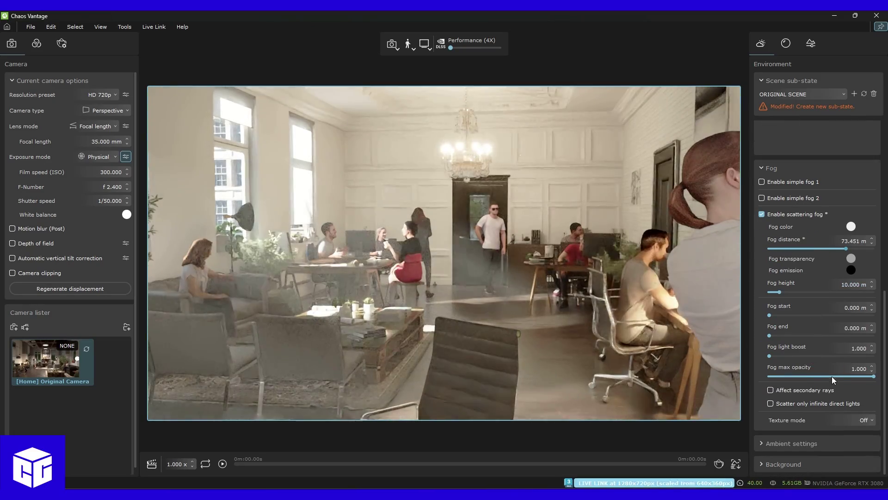
pyautogui.moveTo(832, 376); pyautogui.dragTo(779, 376)
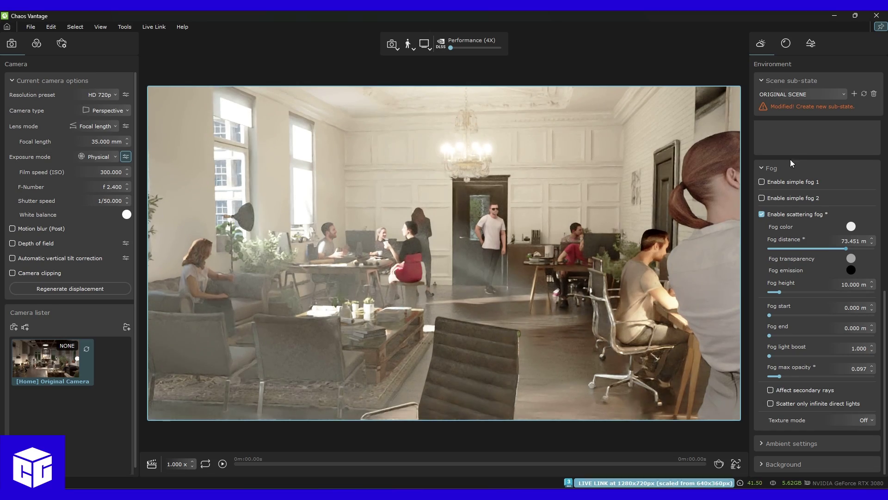
pyautogui.moveTo(846, 249); pyautogui.dragTo(795, 249)
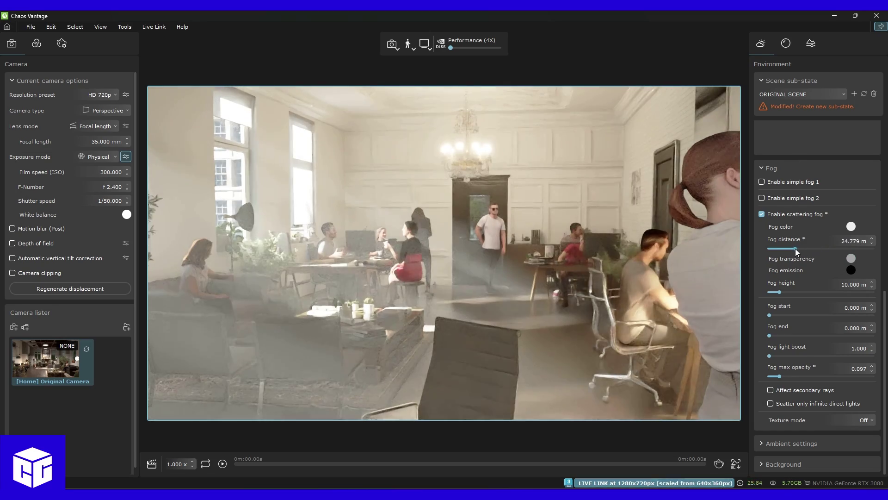
pyautogui.click(785, 168)
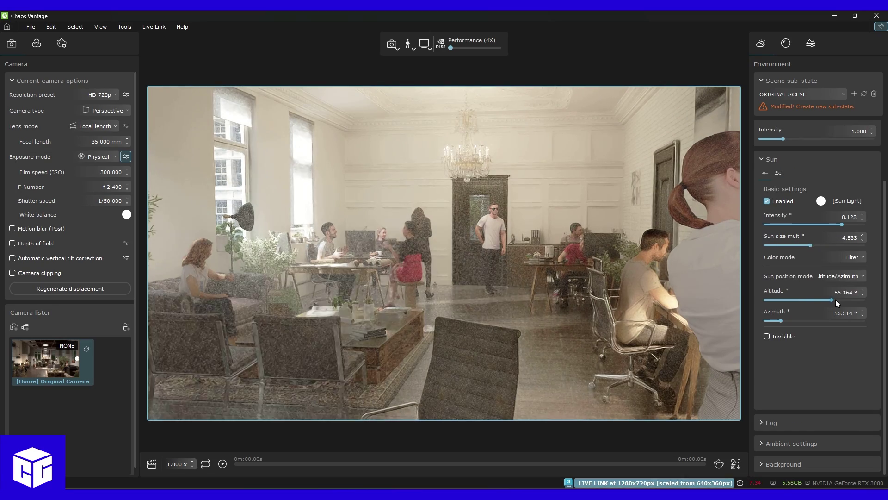
# - Set the sun altitude to 58.107° and move the camera forward through the office
pyautogui.moveTo(837, 300); pyautogui.dragTo(834, 300)
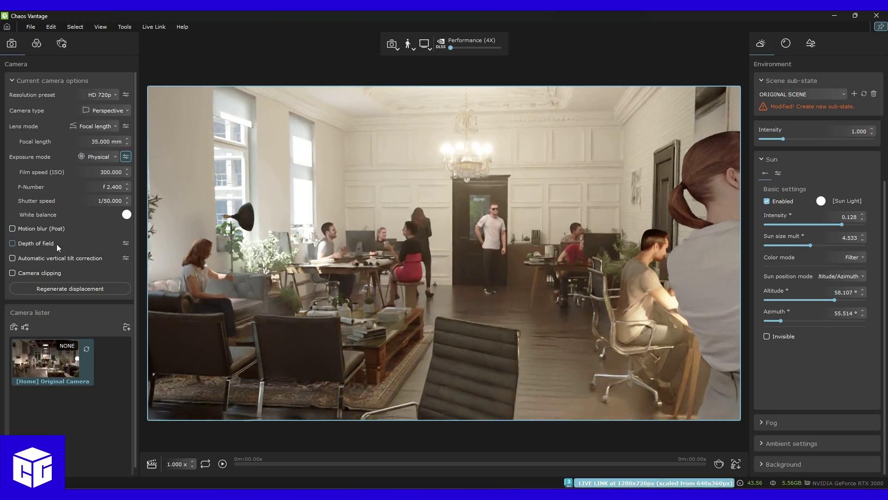
pyautogui.click(35, 44)
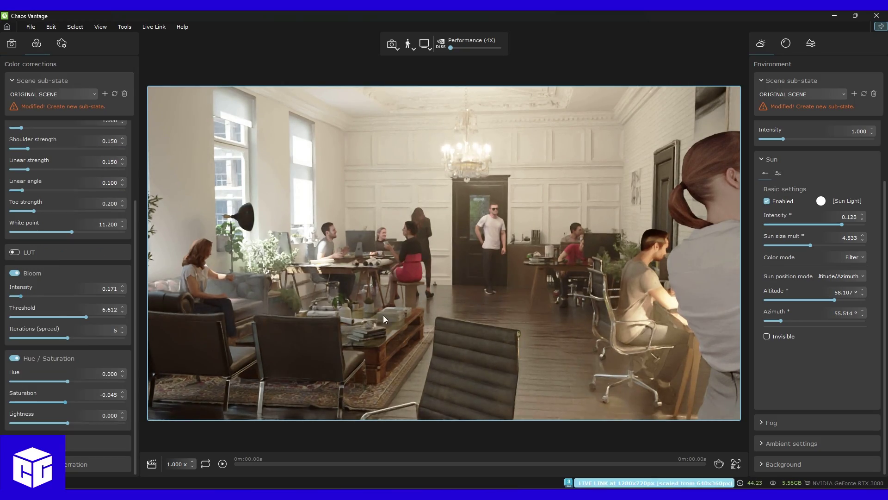
pyautogui.moveTo(383, 319); pyautogui.dragTo(423, 303)
# - Enable the sun and set it low at about 10.5° altitude and 52° azimuth
pyautogui.click(392, 44)
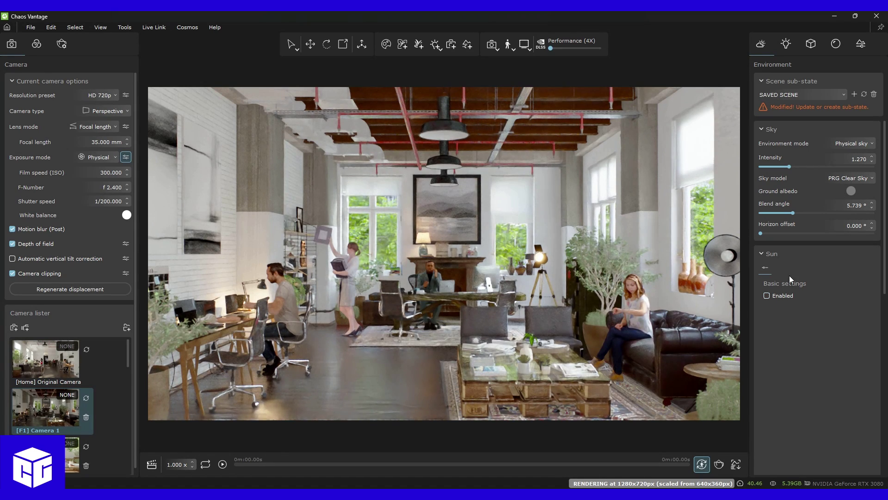
pyautogui.click(765, 297)
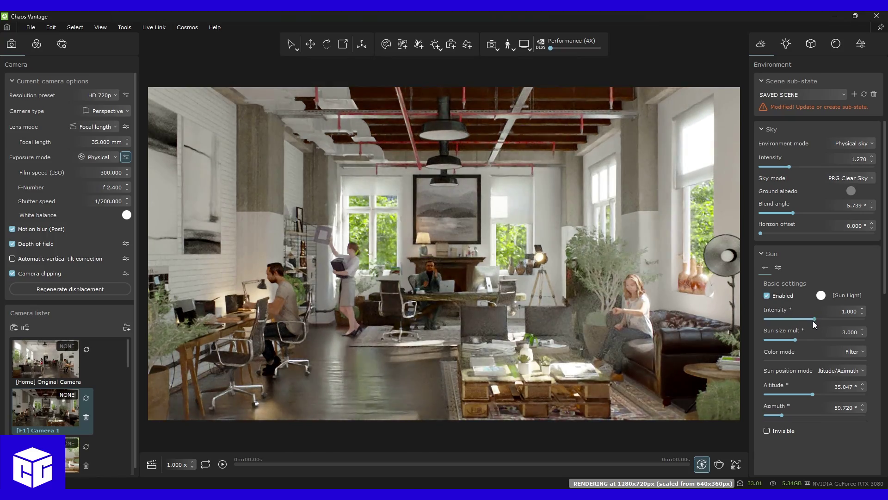
pyautogui.moveTo(812, 393); pyautogui.dragTo(793, 411)
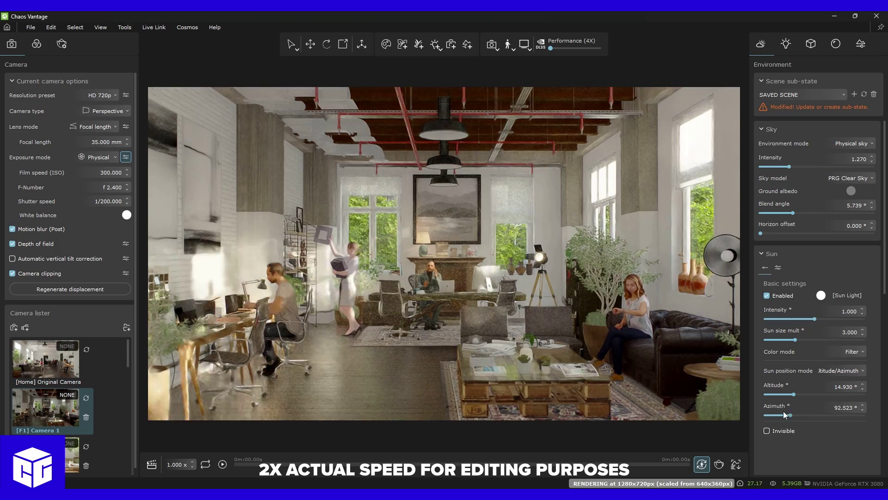
pyautogui.moveTo(784, 411); pyautogui.dragTo(787, 392)
# - Briefly turn on clouds in the sky settings
pyautogui.scroll(-3, 800, 391)
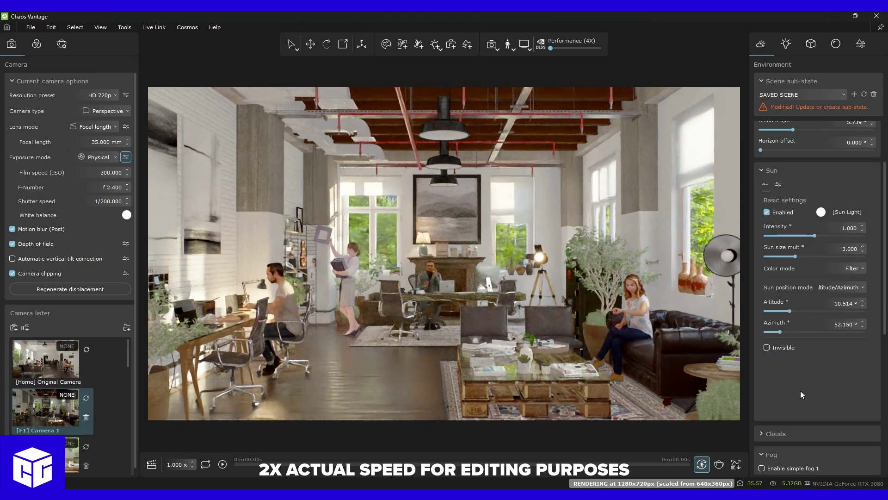
pyautogui.scroll(-3, 800, 390)
pyautogui.click(759, 348)
pyautogui.scroll(-4, 768, 301)
pyautogui.click(770, 253)
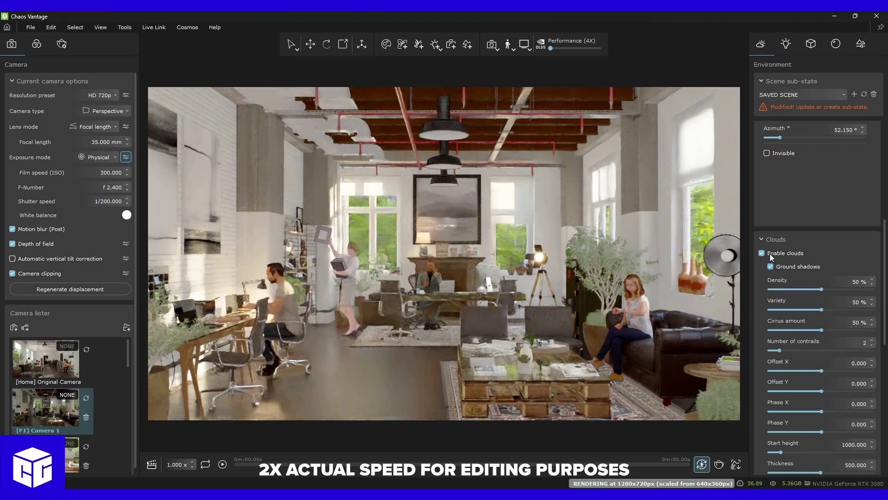
pyautogui.click(777, 237)
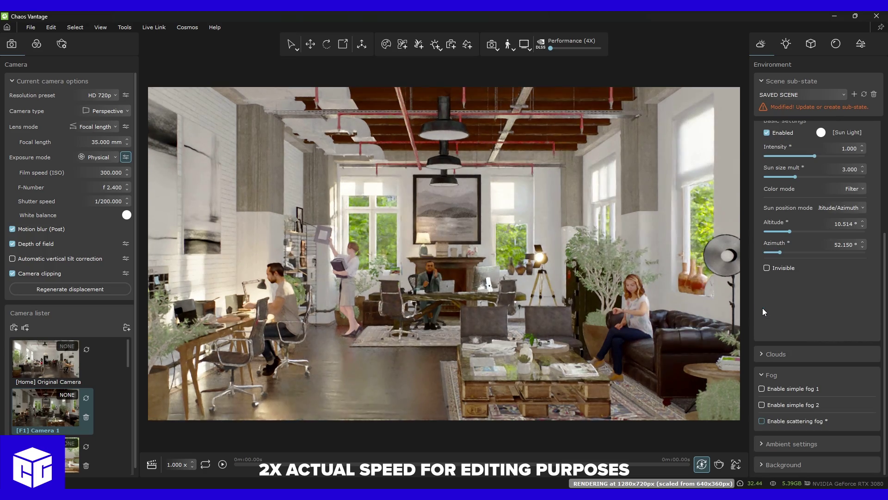
# - Enable scattering fog and set its fog distance to about 32 m
pyautogui.click(762, 420)
pyautogui.scroll(-3, 786, 412)
pyautogui.click(818, 344)
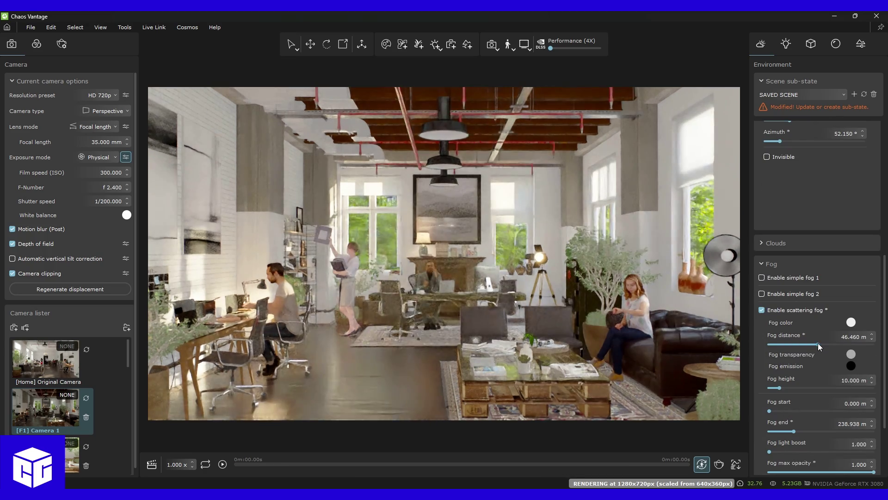
pyautogui.moveTo(818, 345); pyautogui.dragTo(776, 345)
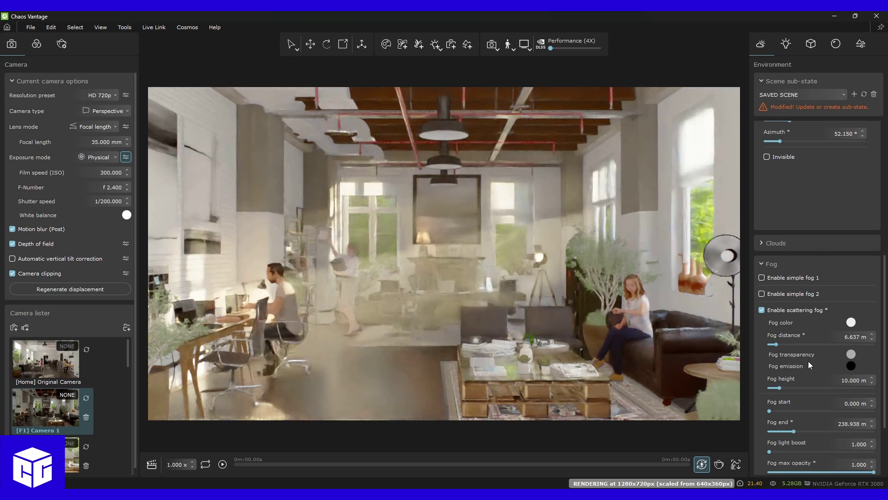
pyautogui.scroll(-1, 809, 361)
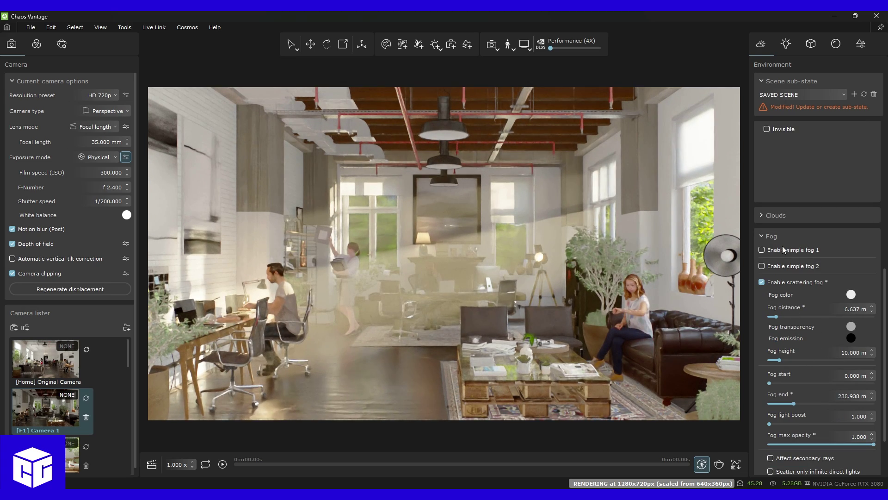
pyautogui.moveTo(779, 315); pyautogui.dragTo(820, 316)
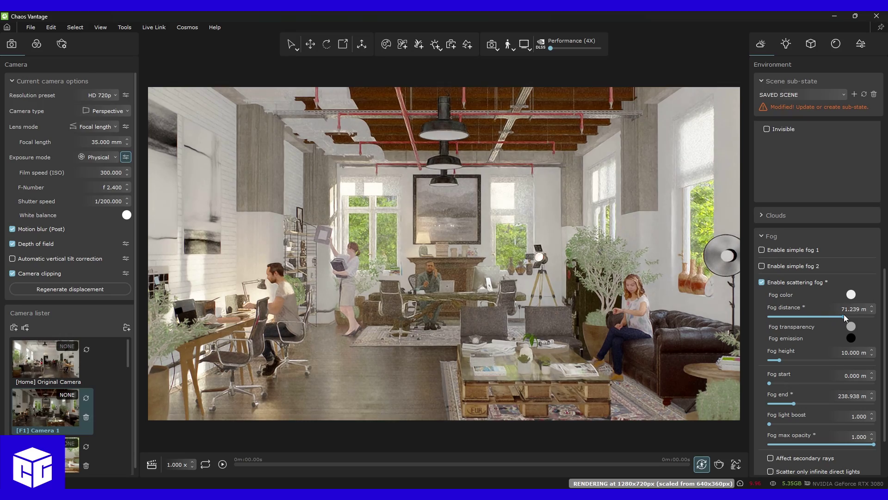
# - Raise the sun altitude to about 33° for hazy light beams
pyautogui.scroll(7, 787, 373)
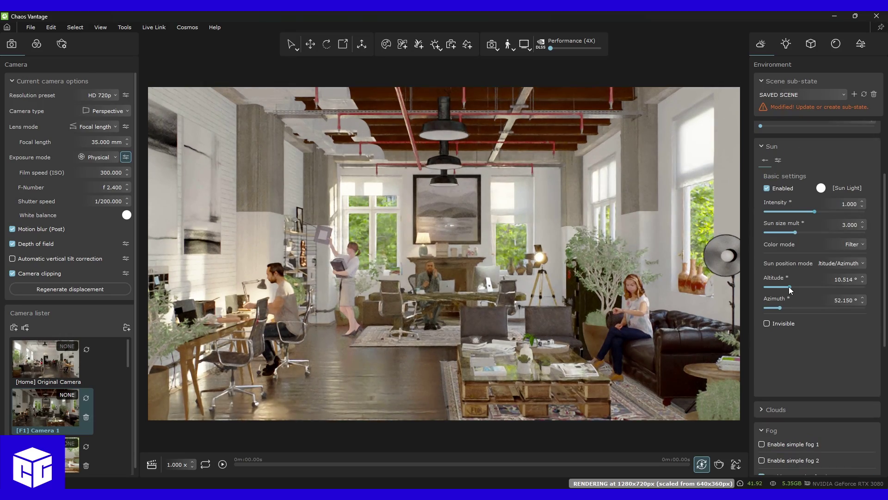
pyautogui.moveTo(789, 287); pyautogui.dragTo(811, 283)
pyautogui.scroll(-4, 791, 330)
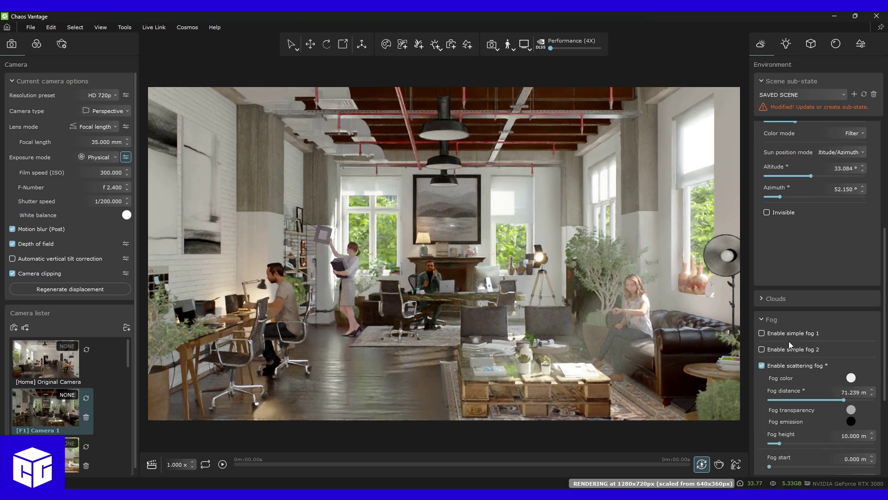
pyautogui.scroll(-2, 790, 340)
pyautogui.moveTo(844, 344); pyautogui.dragTo(803, 343)
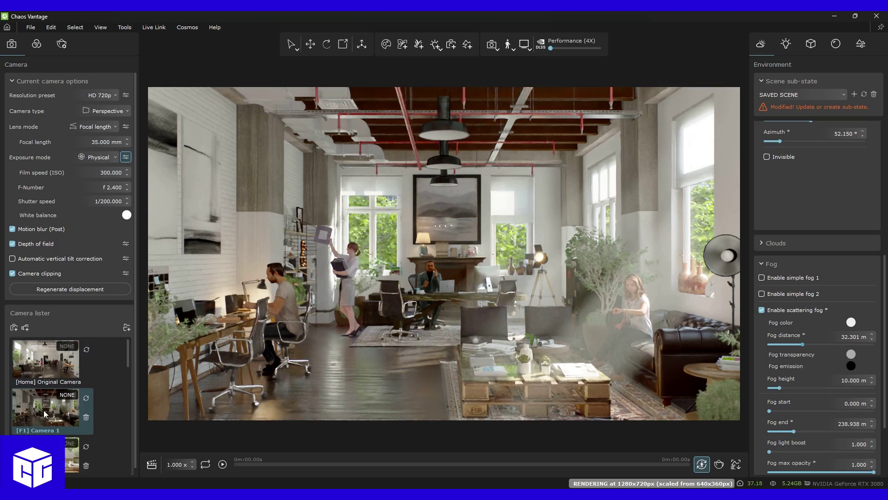
# - Switch through Camera 2, Camera 4 and the Camera 4 #2 chair close-up
pyautogui.scroll(-1, 69, 398)
pyautogui.scroll(-2, 70, 397)
pyautogui.click(50, 379)
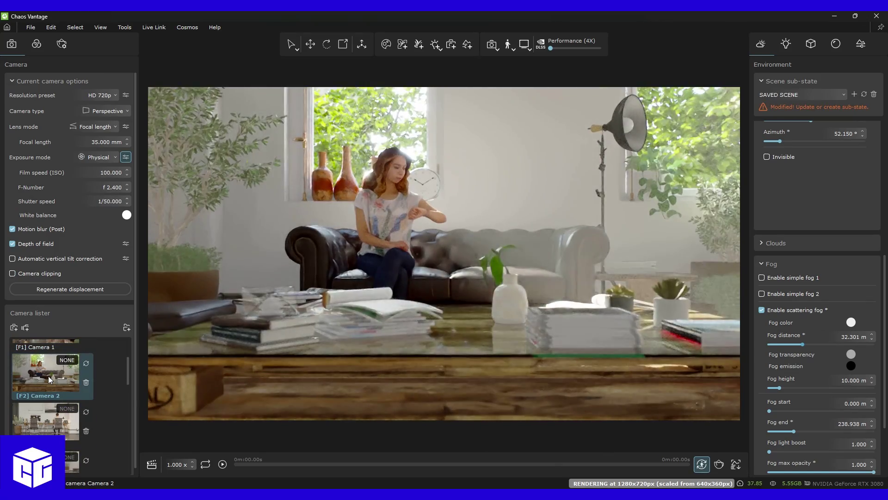
pyautogui.click(42, 426)
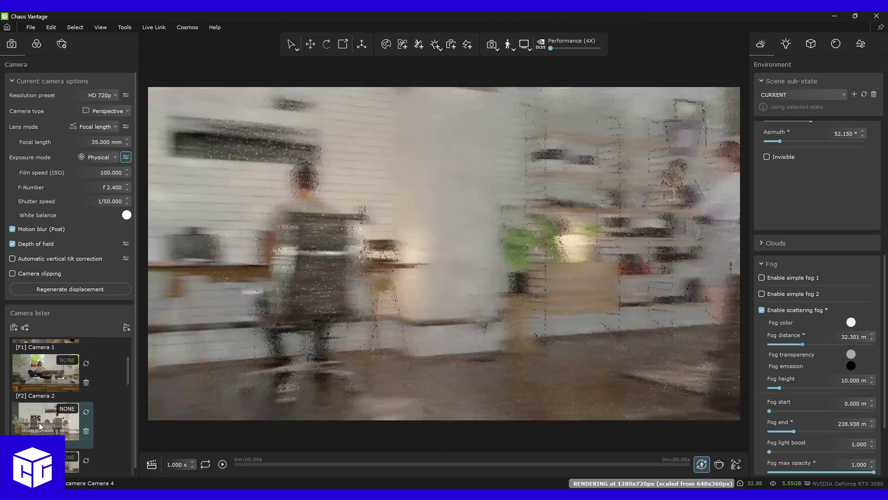
pyautogui.scroll(-2, 43, 419)
pyautogui.click(42, 418)
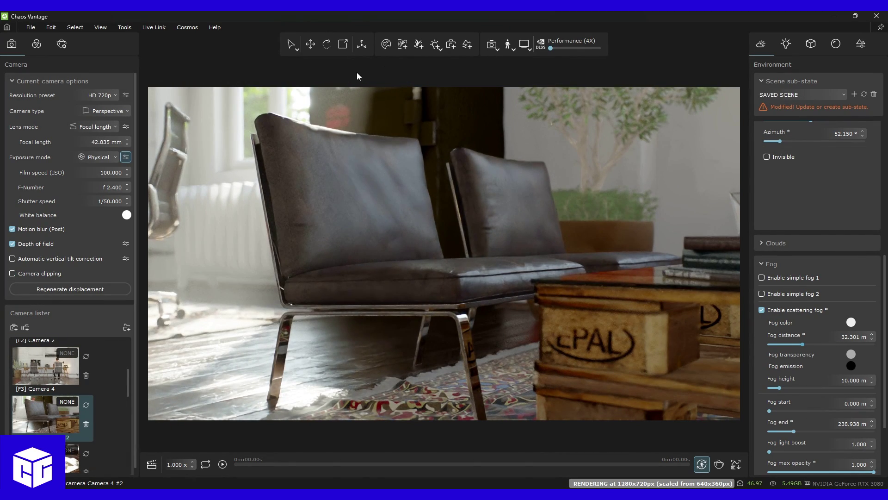
# - Pick focus points on the leather chairs in the close-up, ending on the front seat
pyautogui.click(498, 48)
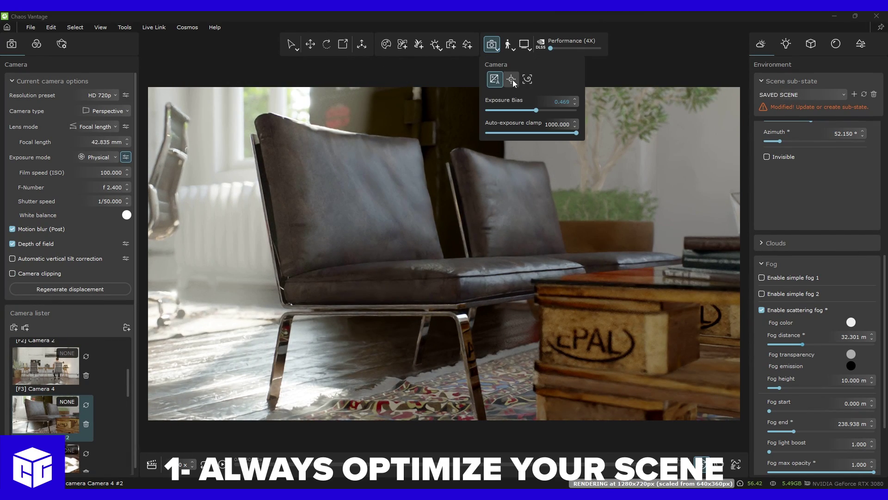
pyautogui.click(512, 80)
pyautogui.click(304, 224)
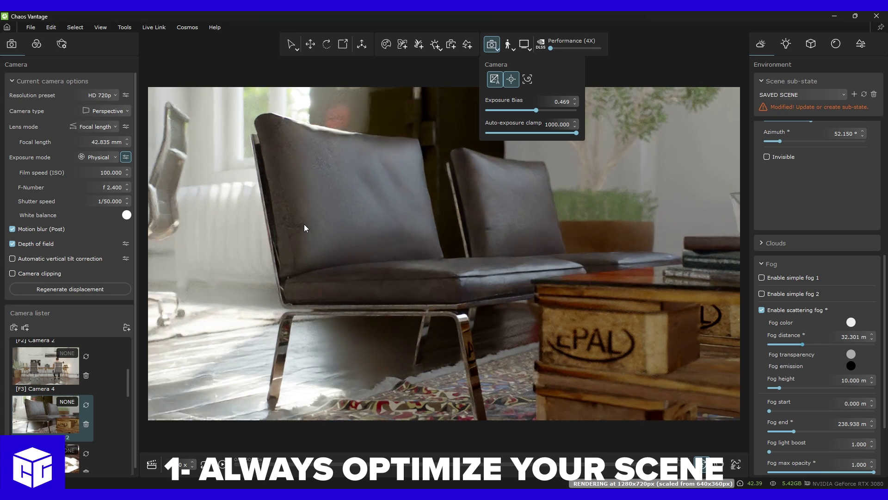
pyautogui.click(175, 154)
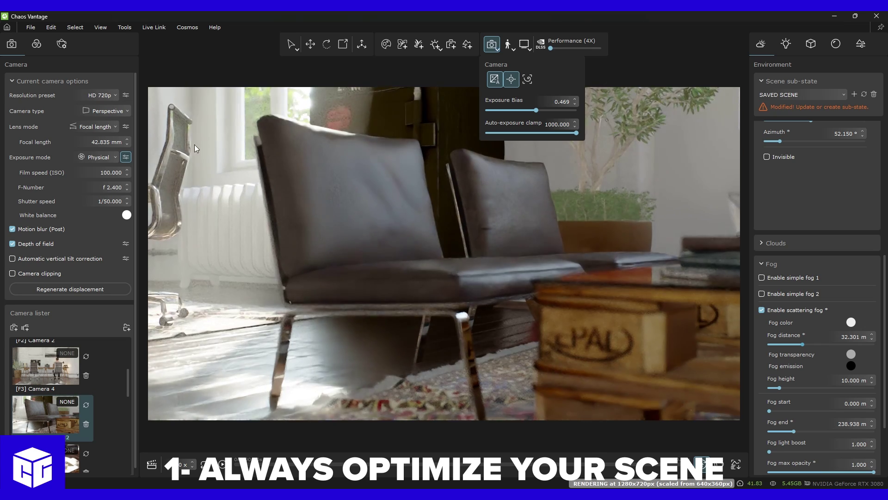
pyautogui.click(580, 329)
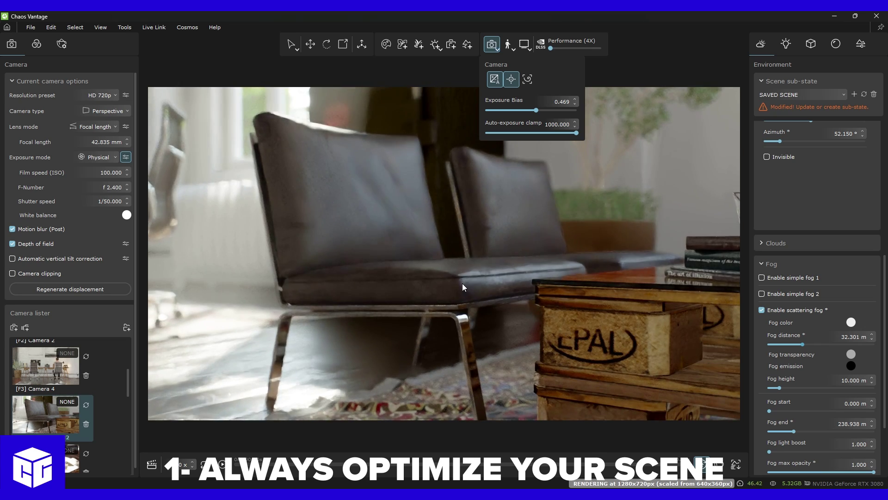
pyautogui.click(461, 285)
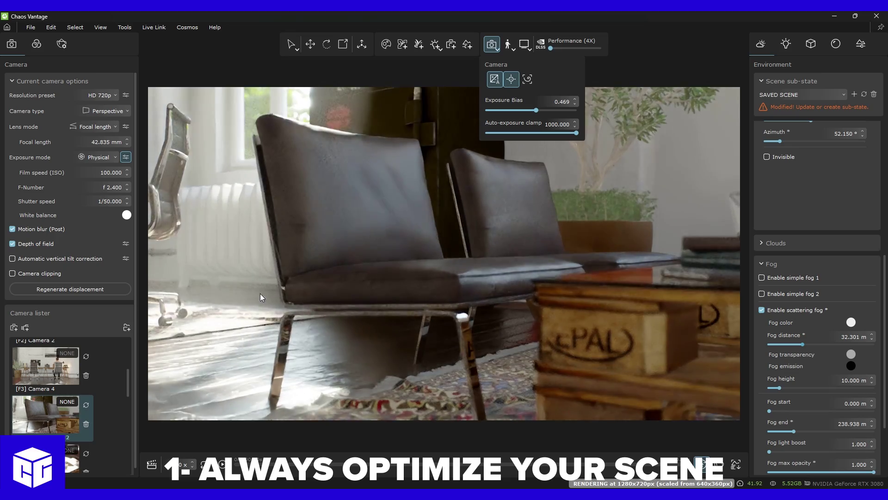
# - Step through Cameras 5, 6 and 7 and settle on Camera 8's wide view
pyautogui.click(58, 456)
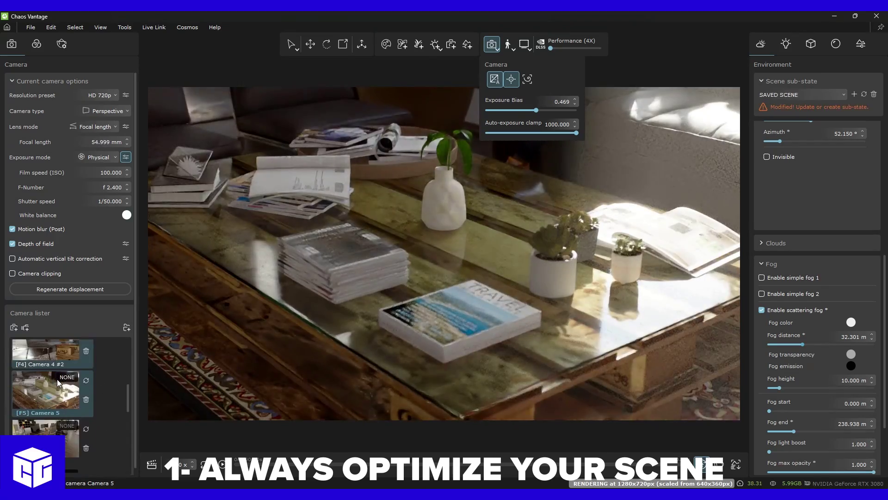
pyautogui.click(46, 438)
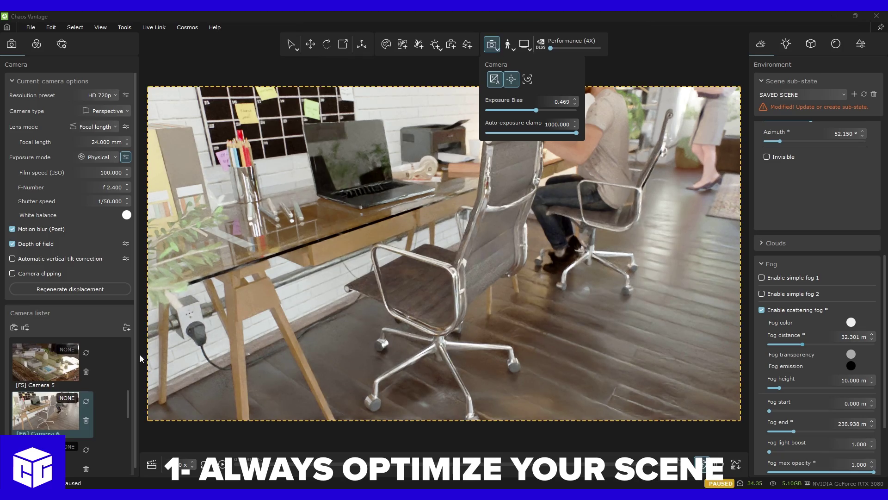
pyautogui.click(42, 456)
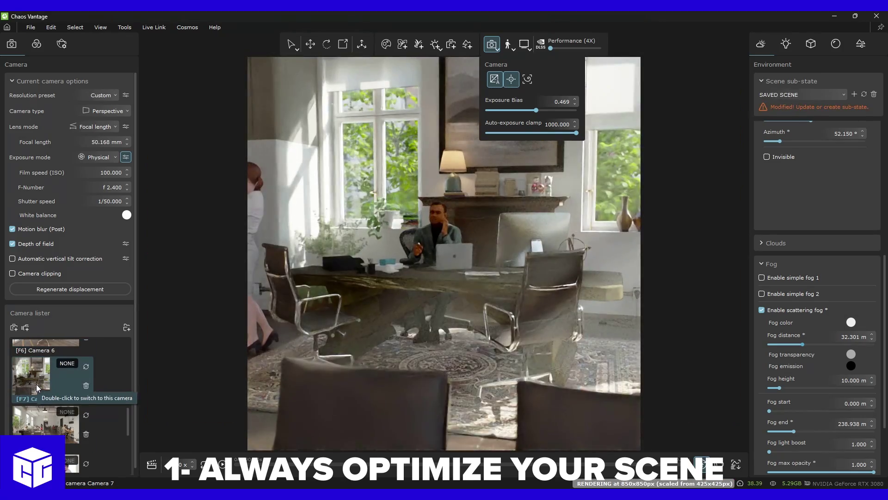
pyautogui.click(39, 433)
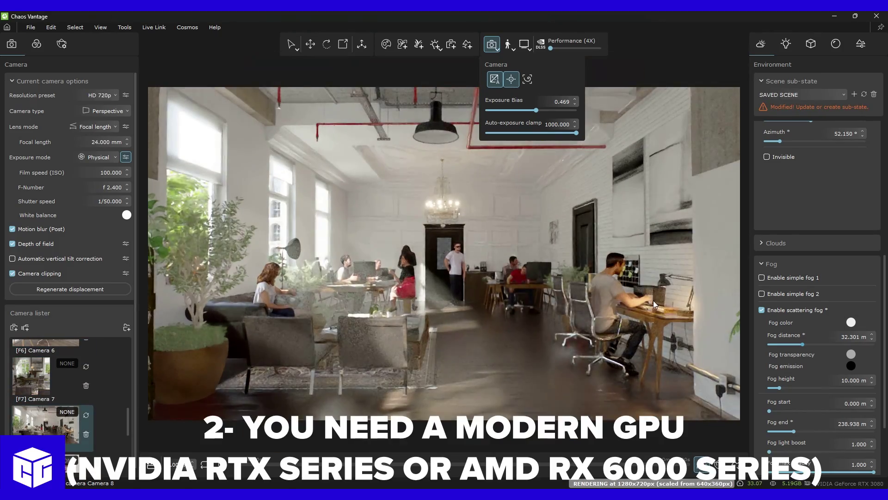
# - Lower the sun altitude to about 21°
pyautogui.click(789, 260)
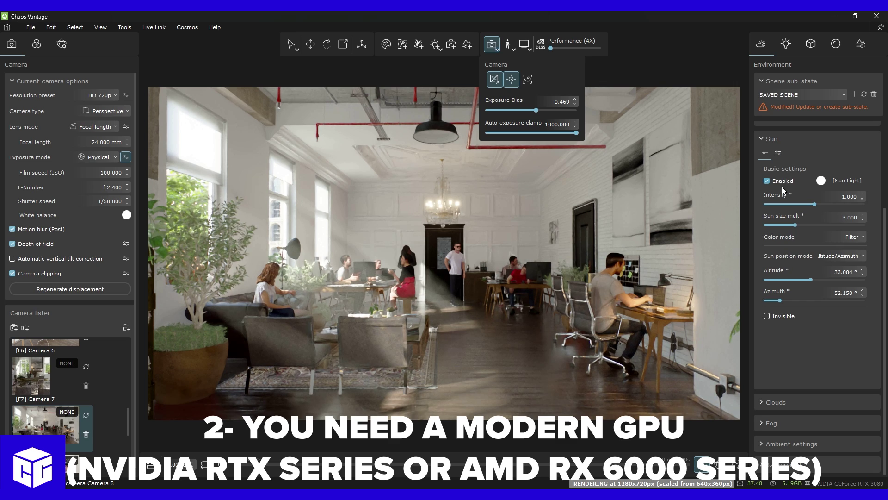
pyautogui.moveTo(812, 279); pyautogui.dragTo(801, 276)
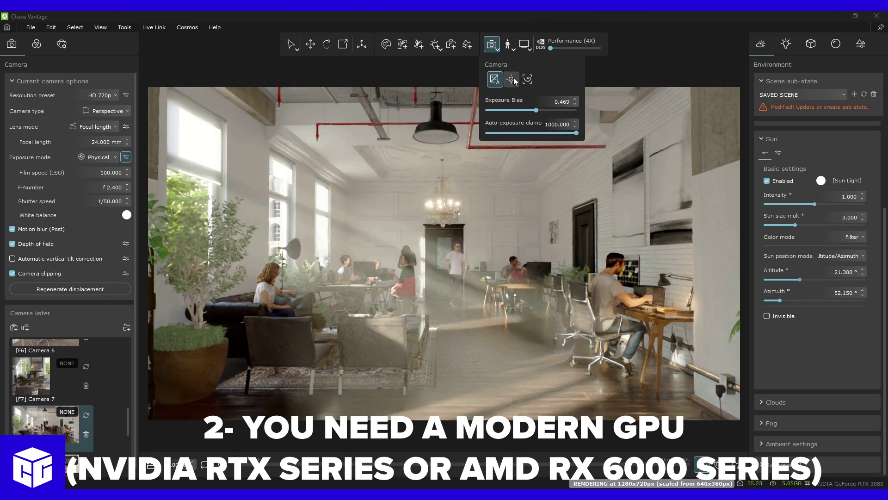
pyautogui.click(494, 47)
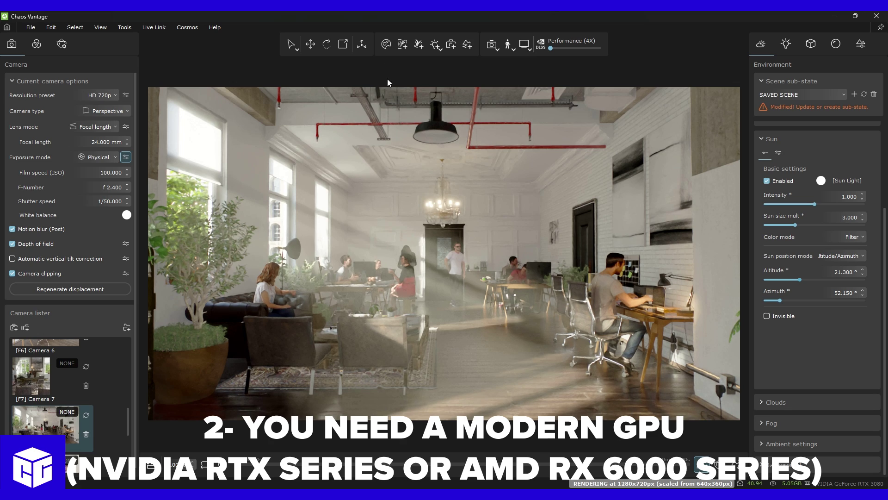
# - Thin the fog to 0.031 max opacity and push fog distance out to about 83 m
pyautogui.click(772, 423)
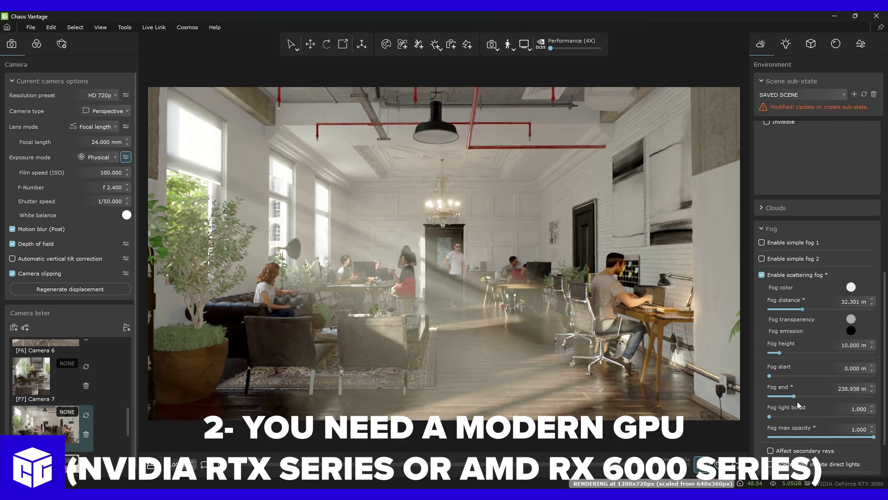
pyautogui.moveTo(825, 377); pyautogui.dragTo(774, 377)
pyautogui.moveTo(802, 246); pyautogui.dragTo(856, 248)
# - Render a 1920×1080 HQ snapshot, stop it early and save it as render0000.png
pyautogui.click(121, 26)
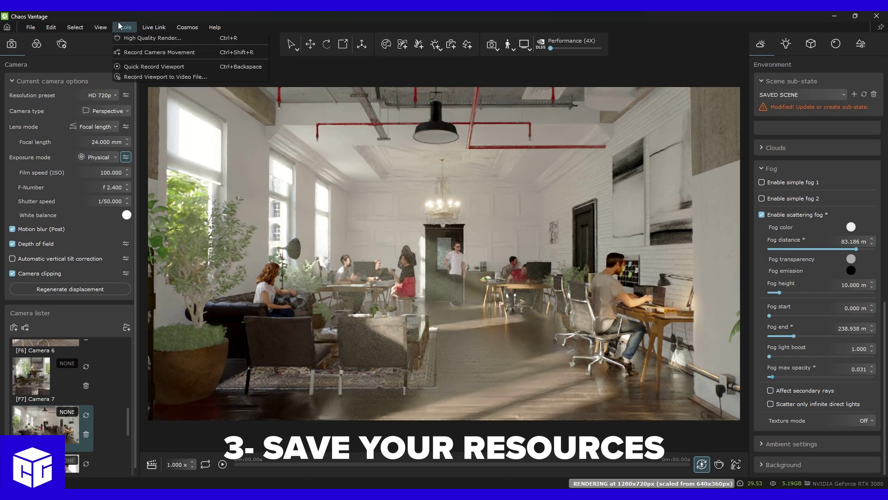
pyautogui.click(150, 38)
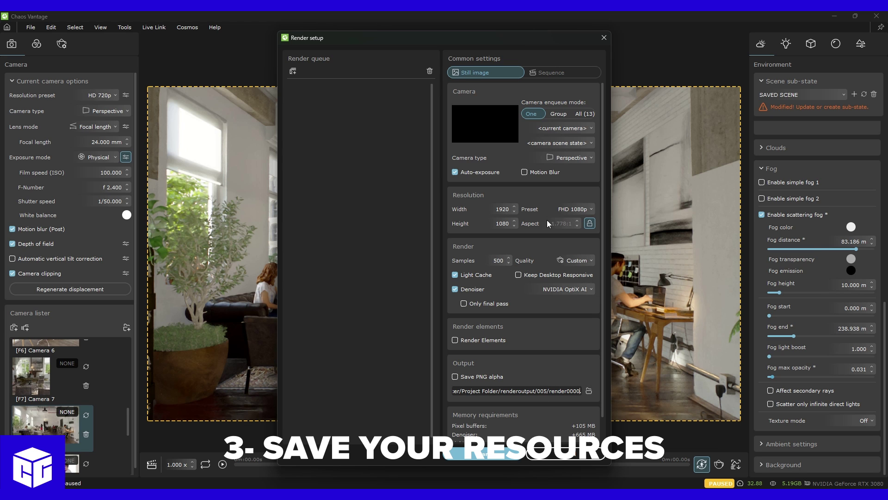
pyautogui.scroll(-1, 556, 430)
pyautogui.click(481, 452)
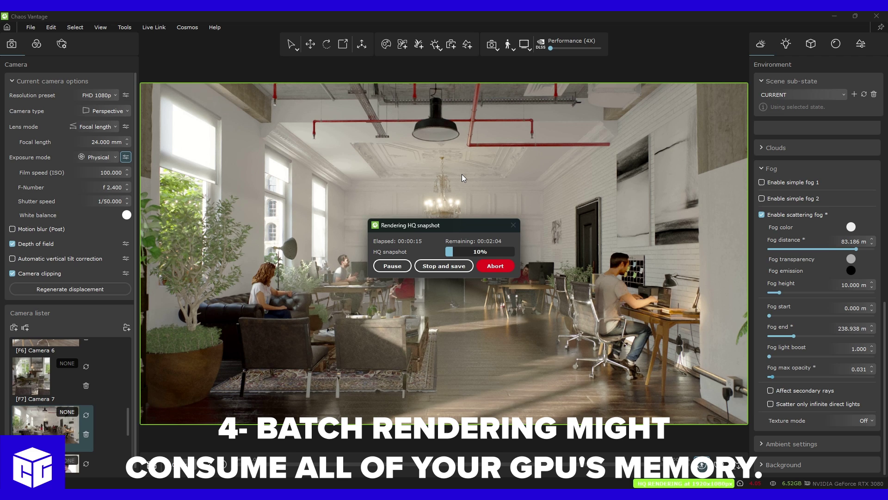
pyautogui.moveTo(439, 238); pyautogui.dragTo(438, 300)
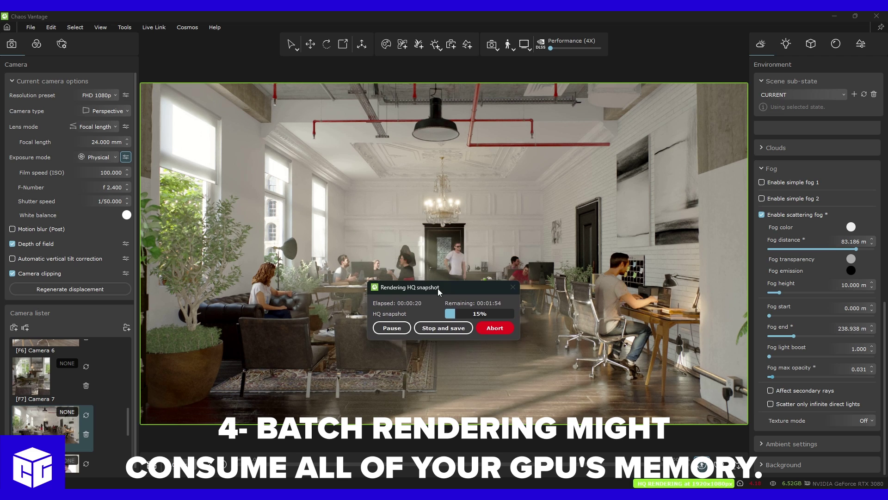
pyautogui.click(433, 328)
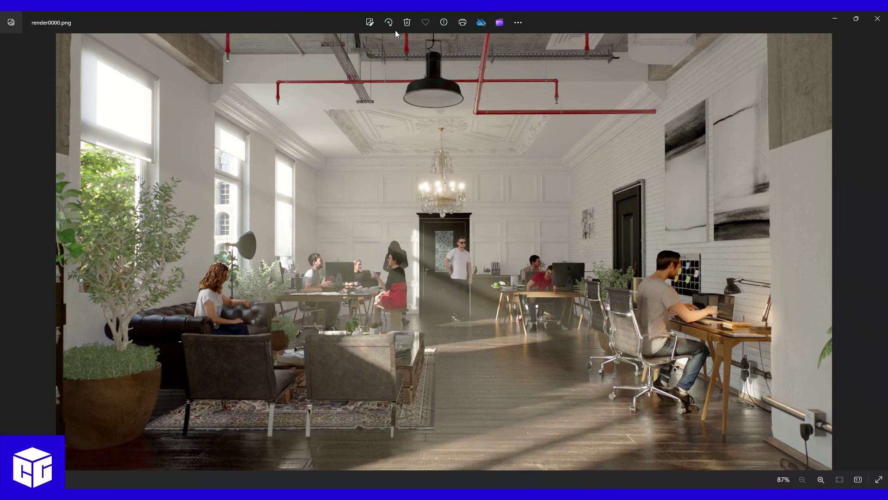
# - View render0000.png at 100% actual size in Photos
pyautogui.click(858, 480)
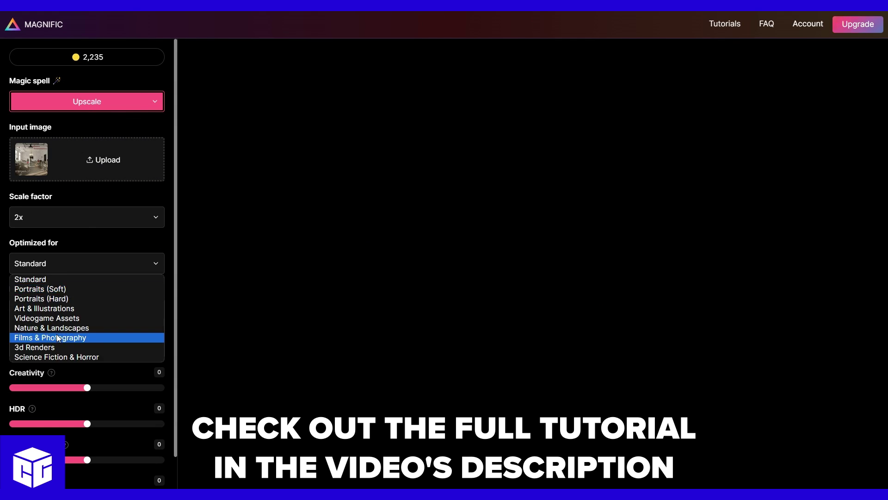
# - Upscale the render 2x with Optimized for set to Films & Photography
pyautogui.click(60, 337)
pyautogui.scroll(-2, 99, 421)
pyautogui.click(97, 476)
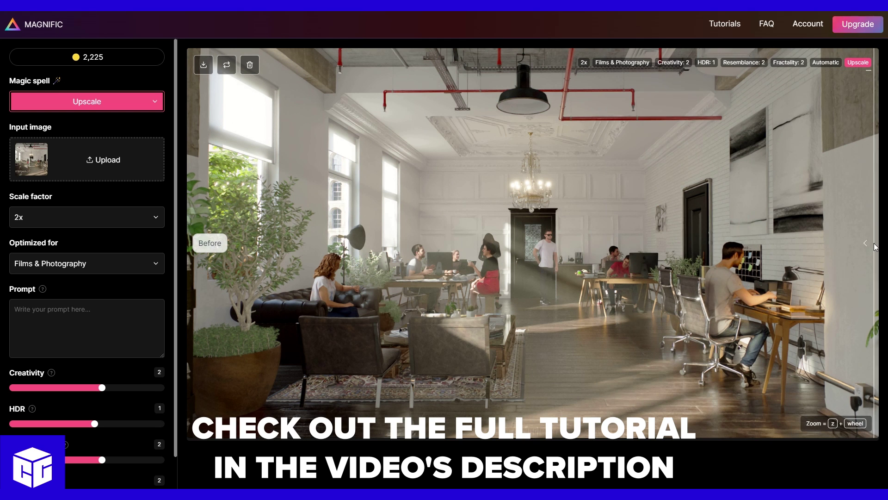
# - Compare the upscaled result against the original with the Before/After divider and zoom
pyautogui.moveTo(225, 198); pyautogui.dragTo(486, 231)
pyautogui.scroll(5, 600, 256)
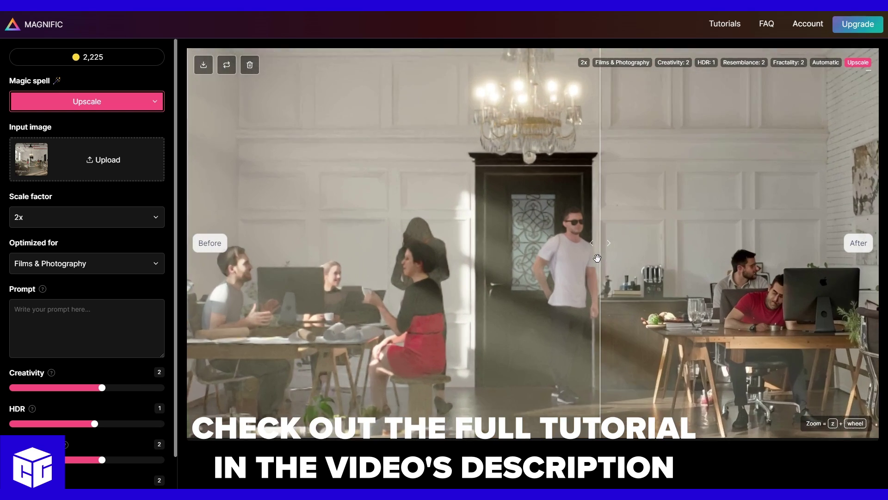
pyautogui.scroll(-5, 527, 239)
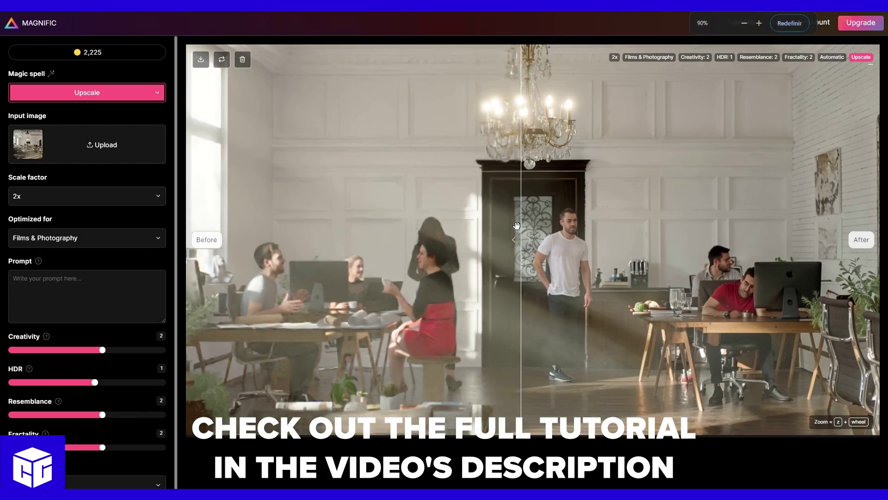
pyautogui.scroll(5, 465, 240)
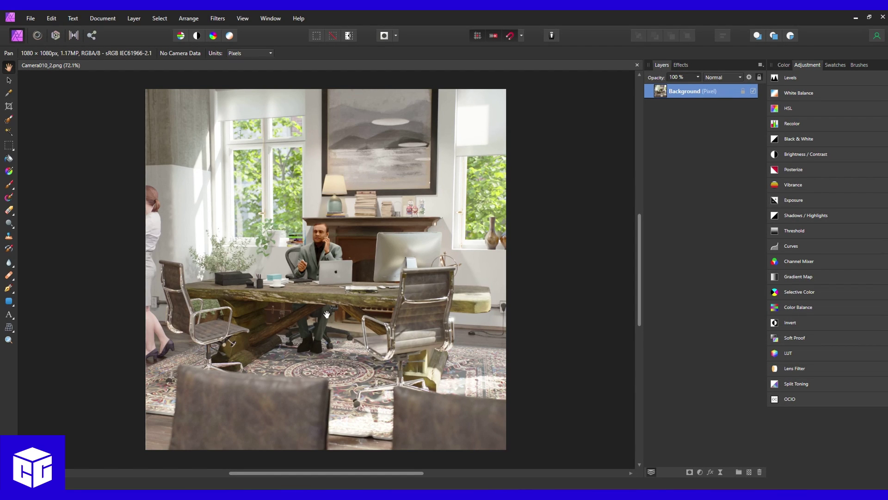
# - Add the Magnific upscale as a new layer and scale it to fit the canvas
pyautogui.moveTo(338, 288); pyautogui.dragTo(373, 254)
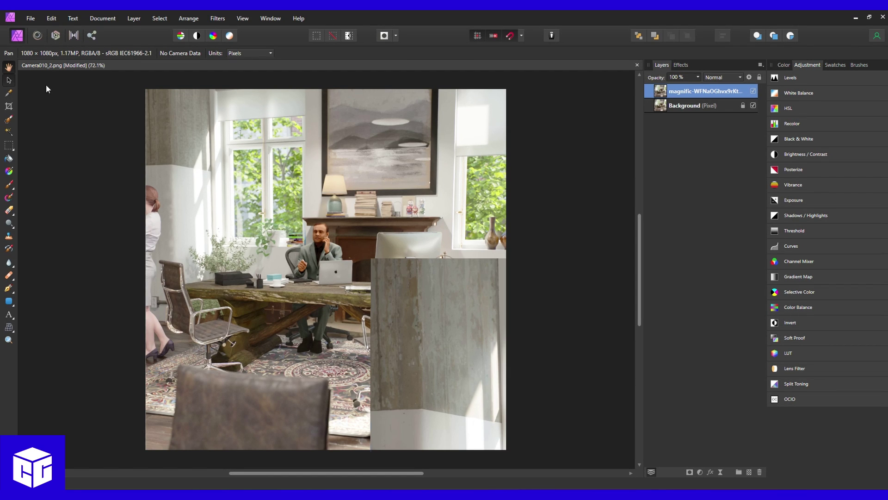
pyautogui.hotkey('ctrl', '-')
pyautogui.hotkey('ctrl', '-')
pyautogui.hotkey('ctrl', '-')
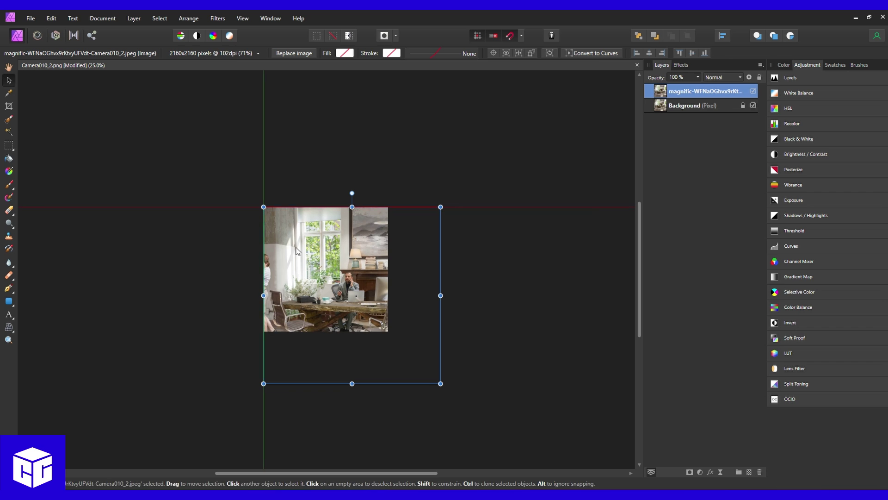
pyautogui.moveTo(441, 383); pyautogui.dragTo(390, 333)
pyautogui.keyDown('ctrl'); pyautogui.scroll(5, 356, 297); pyautogui.keyUp('ctrl')
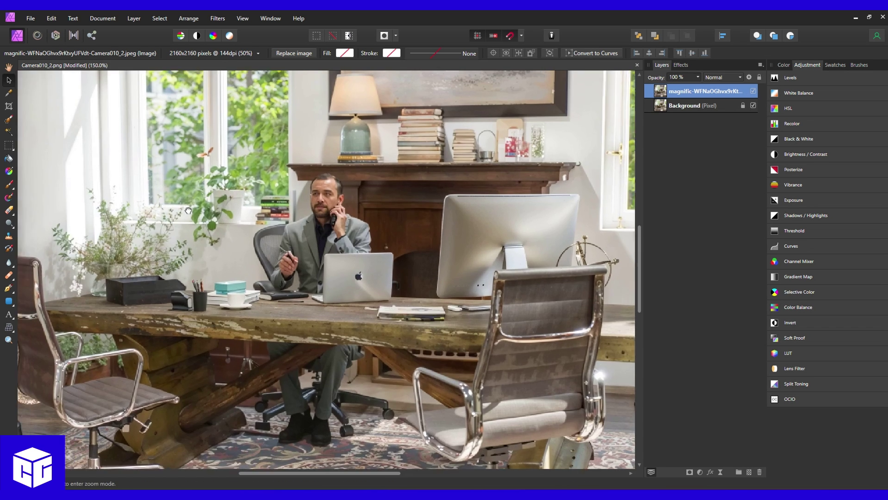
pyautogui.moveTo(189, 211); pyautogui.dragTo(410, 248)
# - Erase upscaled pixels on the left of the office to reveal the original beneath
pyautogui.click(8, 211)
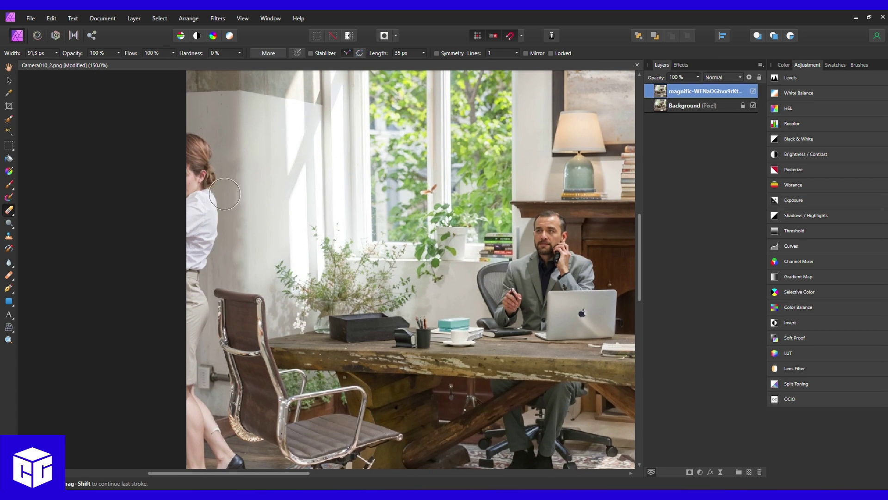
pyautogui.moveTo(225, 194); pyautogui.dragTo(188, 182)
pyautogui.scroll(-3, 206, 192)
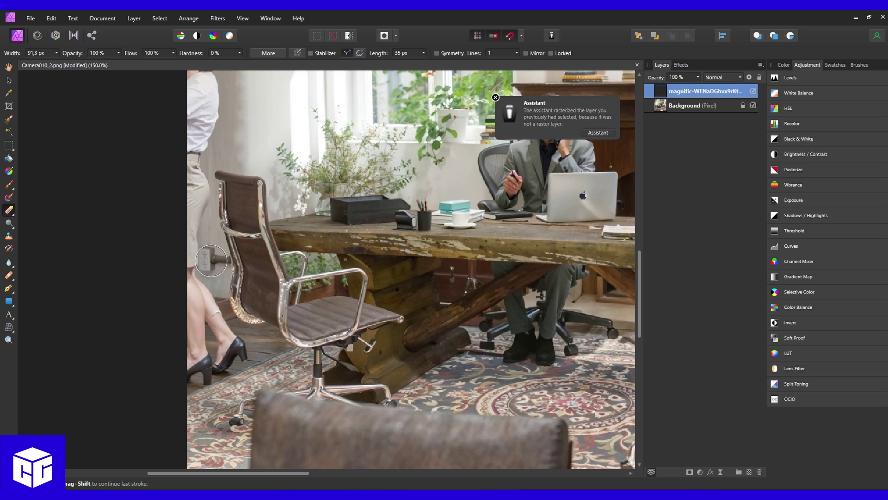
pyautogui.hscroll(4, 412, 289)
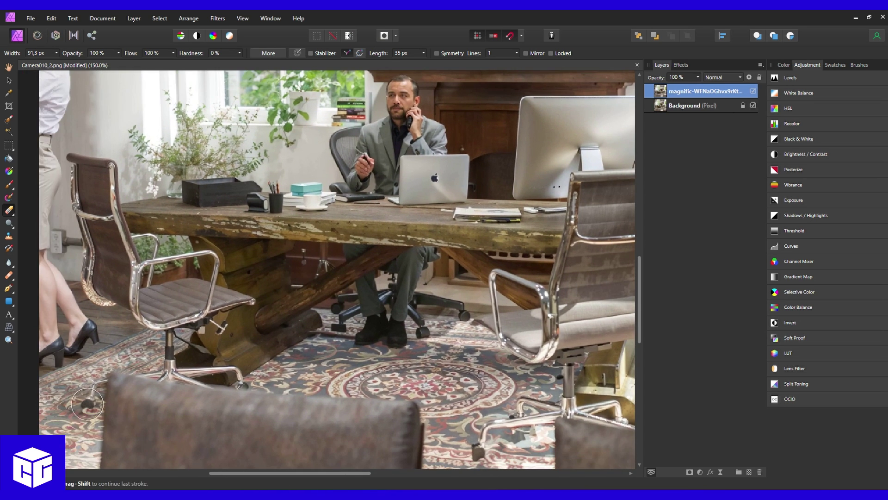
pyautogui.hscroll(9, 402, 242)
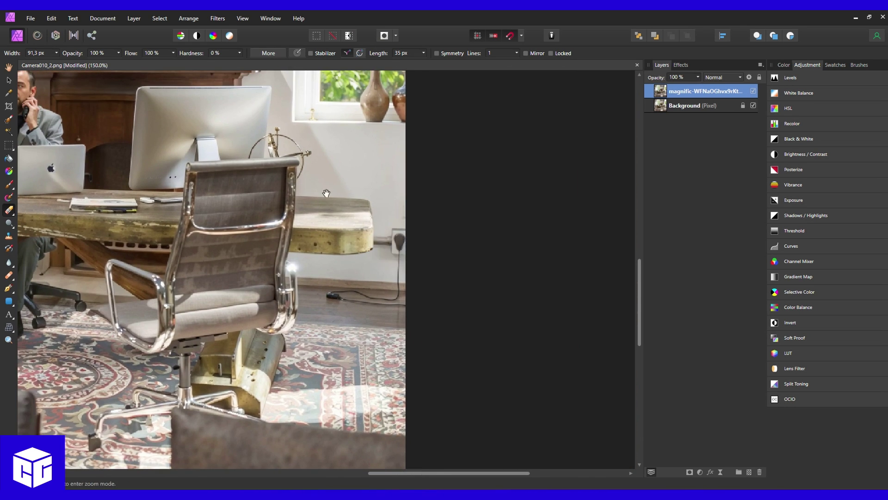
pyautogui.scroll(5, 241, 210)
# - Erase the upscale over the mantel objects and inspect the blended result
pyautogui.moveTo(242, 211); pyautogui.dragTo(280, 199)
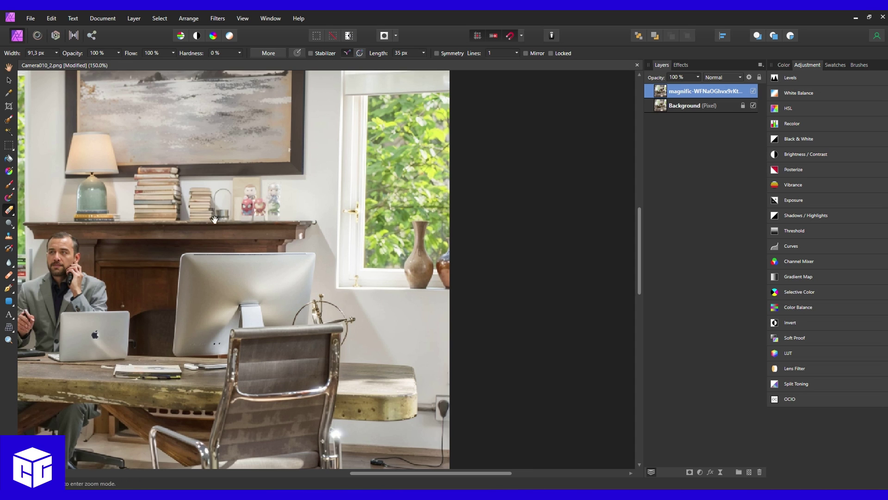
pyautogui.hscroll(-4, 240, 278)
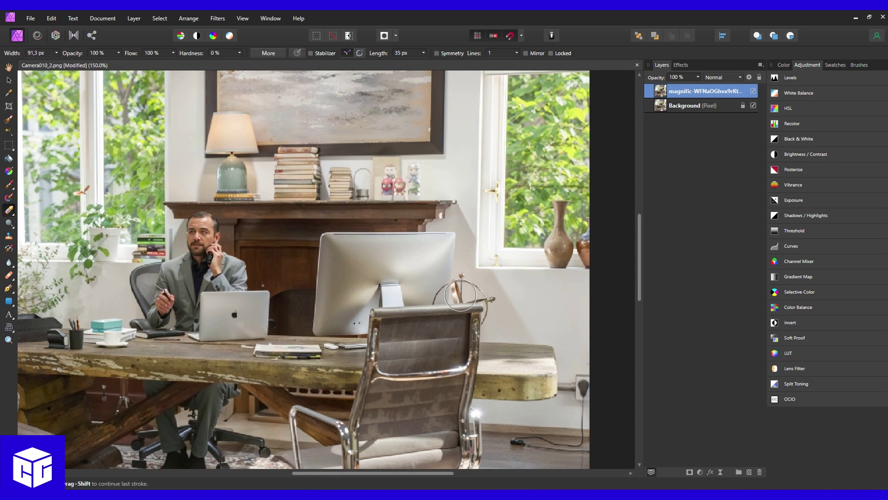
pyautogui.scroll(5, 481, 278)
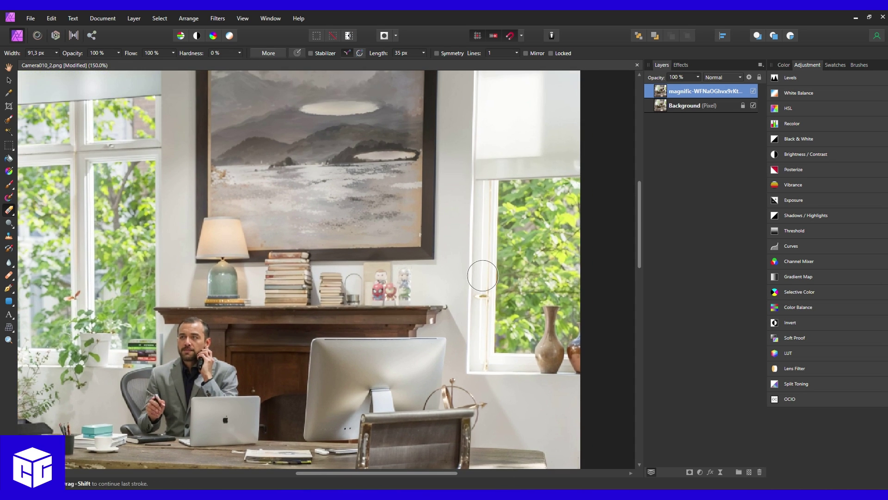
pyautogui.keyDown('ctrl'); pyautogui.scroll(-2, 483, 276); pyautogui.keyUp('ctrl')
pyautogui.keyDown('ctrl'); pyautogui.scroll(2, 255, 192); pyautogui.keyUp('ctrl')
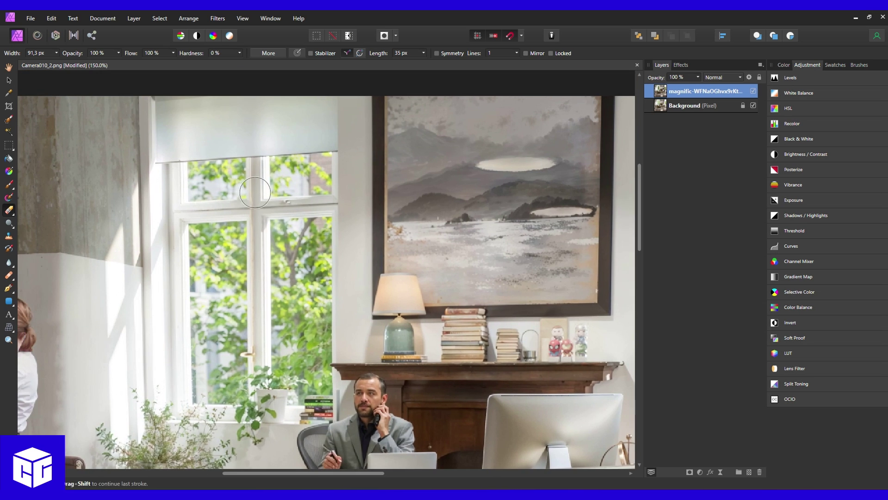
pyautogui.keyDown('ctrl'); pyautogui.scroll(-2, 203, 305); pyautogui.keyUp('ctrl')
pyautogui.keyDown('ctrl'); pyautogui.scroll(2, 301, 342); pyautogui.keyUp('ctrl')
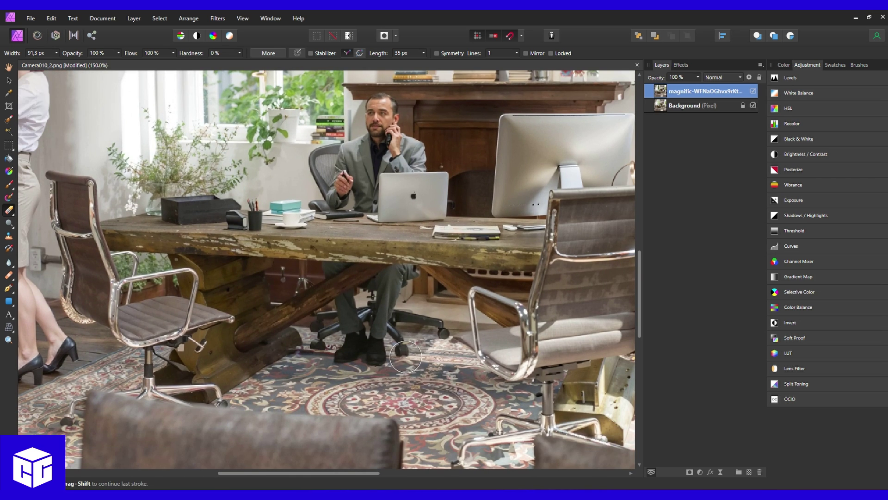
pyautogui.hscroll(5, 406, 354)
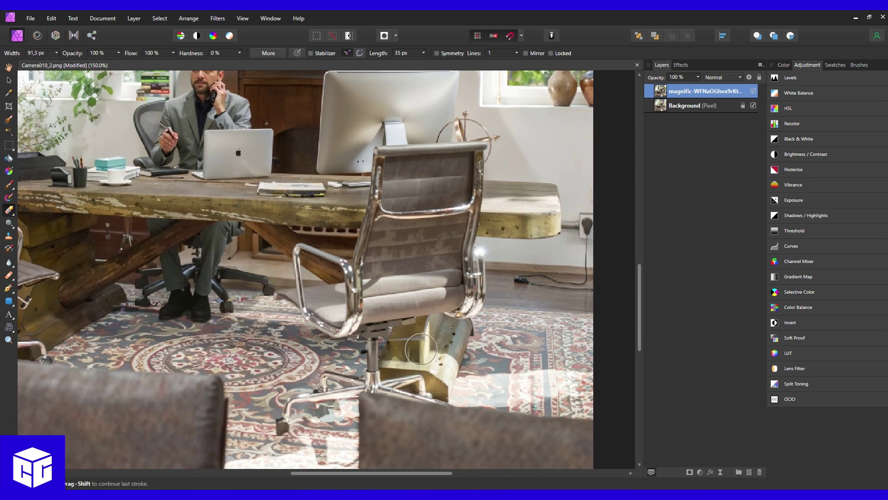
pyautogui.hscroll(3, 413, 356)
pyautogui.keyDown('ctrl'); pyautogui.scroll(-3, 407, 334); pyautogui.keyUp('ctrl')
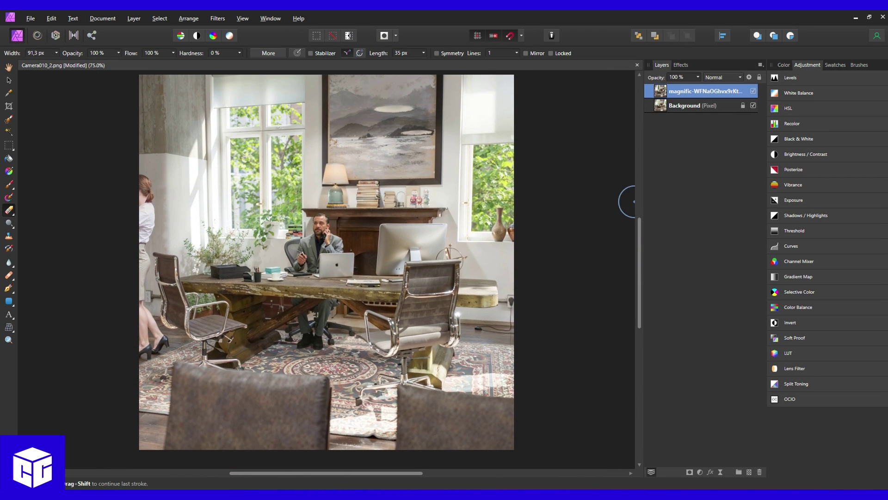
# - Add Brightness/Contrast (-6%, 14% contrast) and an HSL adjustment with +2% saturation
pyautogui.hotkey('ctrl', 'shift', 'n')
pyautogui.click(806, 154)
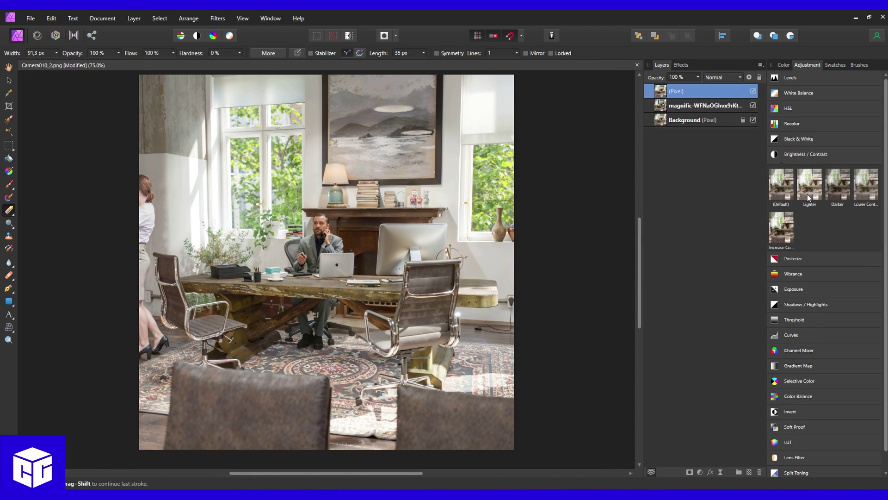
pyautogui.click(781, 184)
pyautogui.moveTo(516, 418)
pyautogui.mouseDown()
pyautogui.moveTo(505, 402)
pyautogui.moveTo(522, 415)
pyautogui.mouseUp()
pyautogui.click(788, 108)
pyautogui.click(781, 138)
pyautogui.click(618, 256)
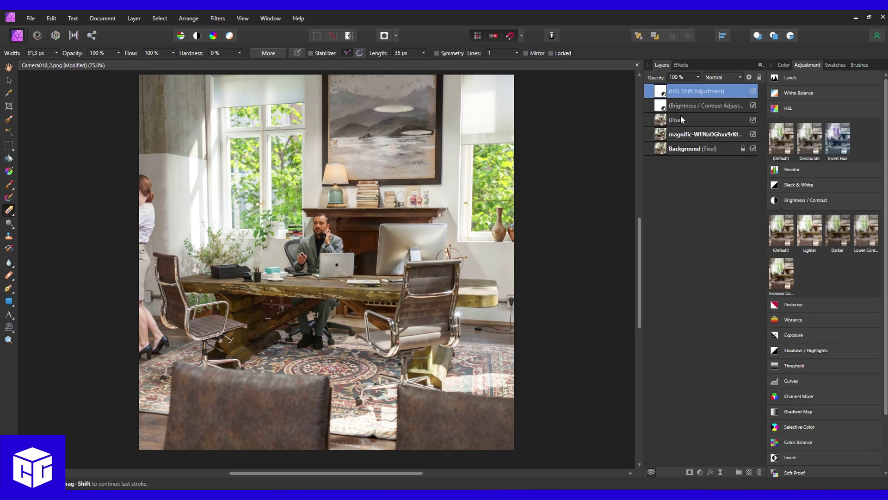
# - Add a 0.5 px Unsharp Mask live filter and move it to the top of the layers
pyautogui.click(721, 473)
pyautogui.click(666, 245)
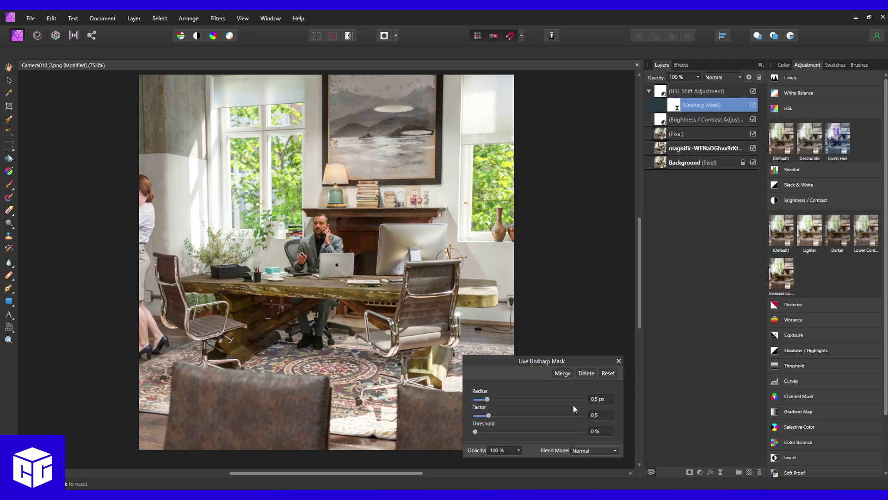
pyautogui.moveTo(680, 107); pyautogui.dragTo(663, 89)
pyautogui.click(619, 361)
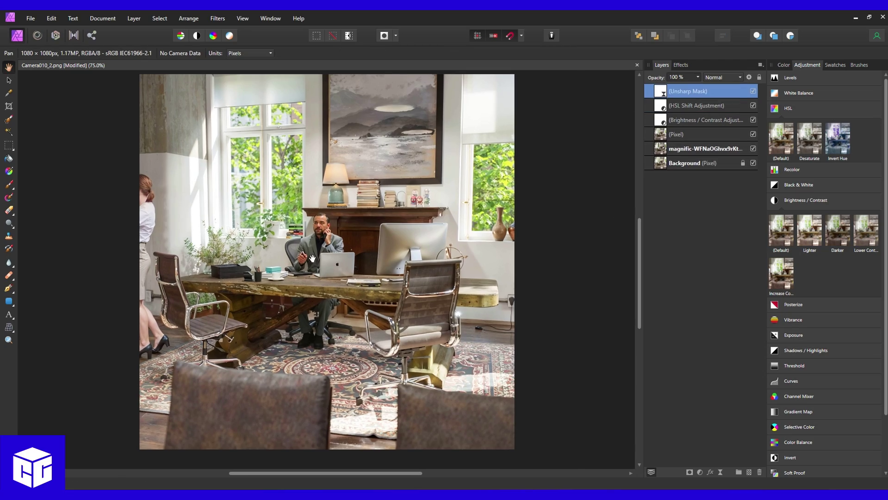